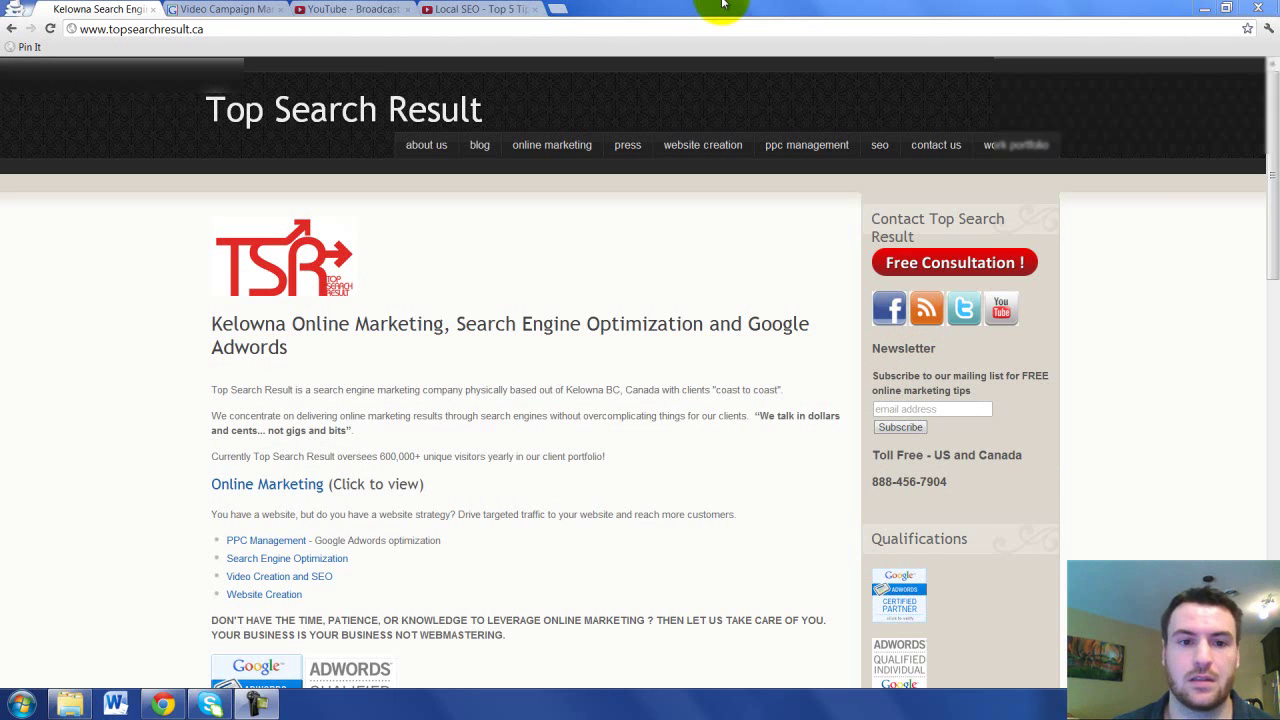
Step: Switch to the Video Campaign Management tab to show the AdWords home dashboard
left_click(250, 9)
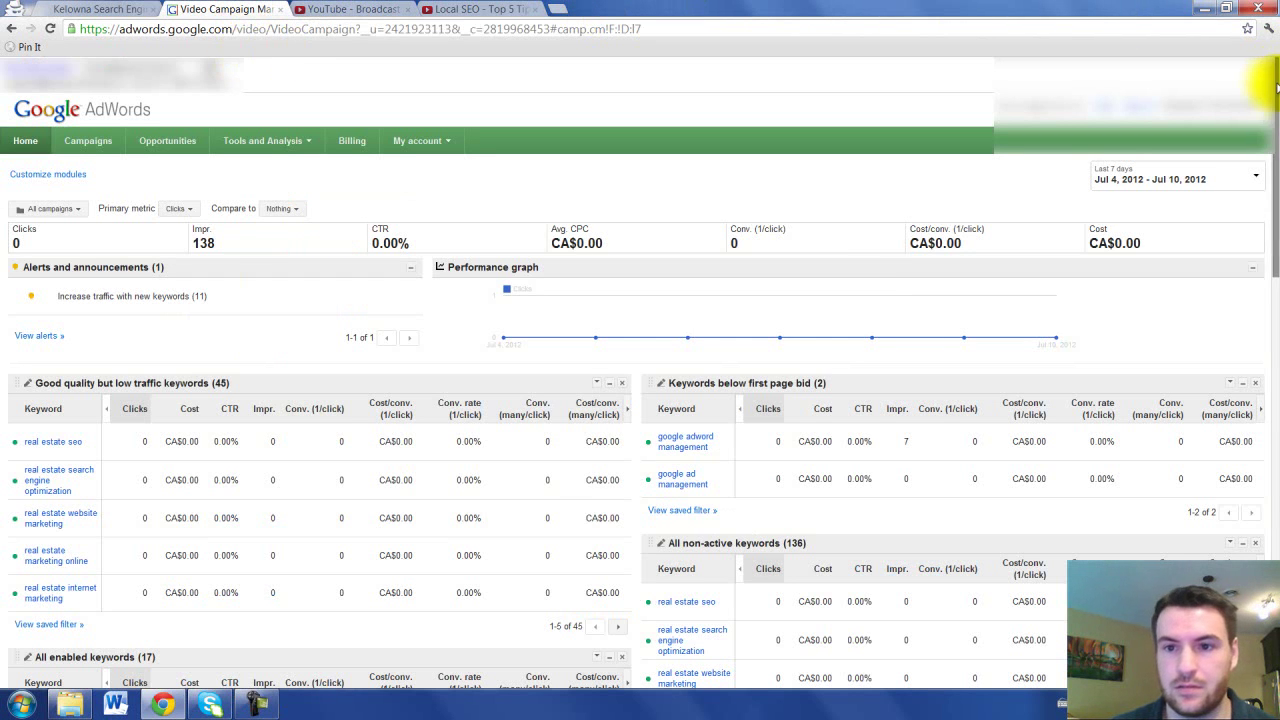
Step: Show All online campaigns and bring up the new campaign type menu
left_click_drag(1276, 88, 1276, 102)
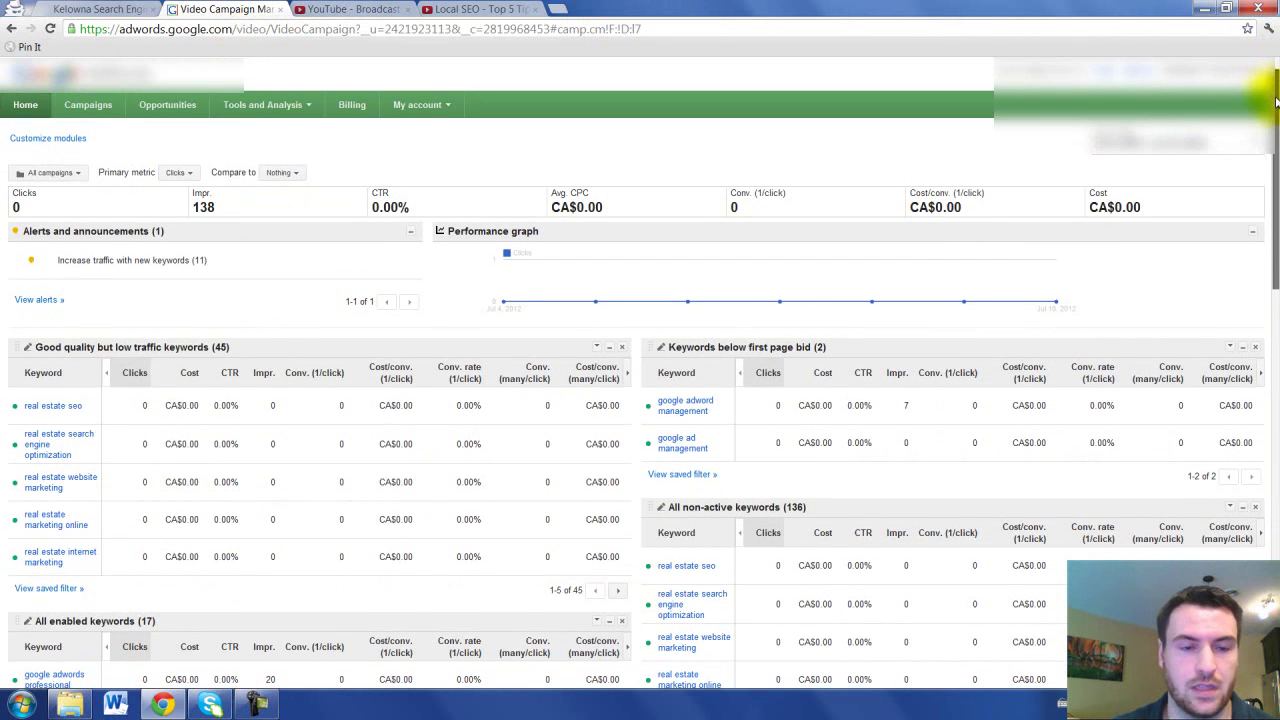
left_click(103, 106)
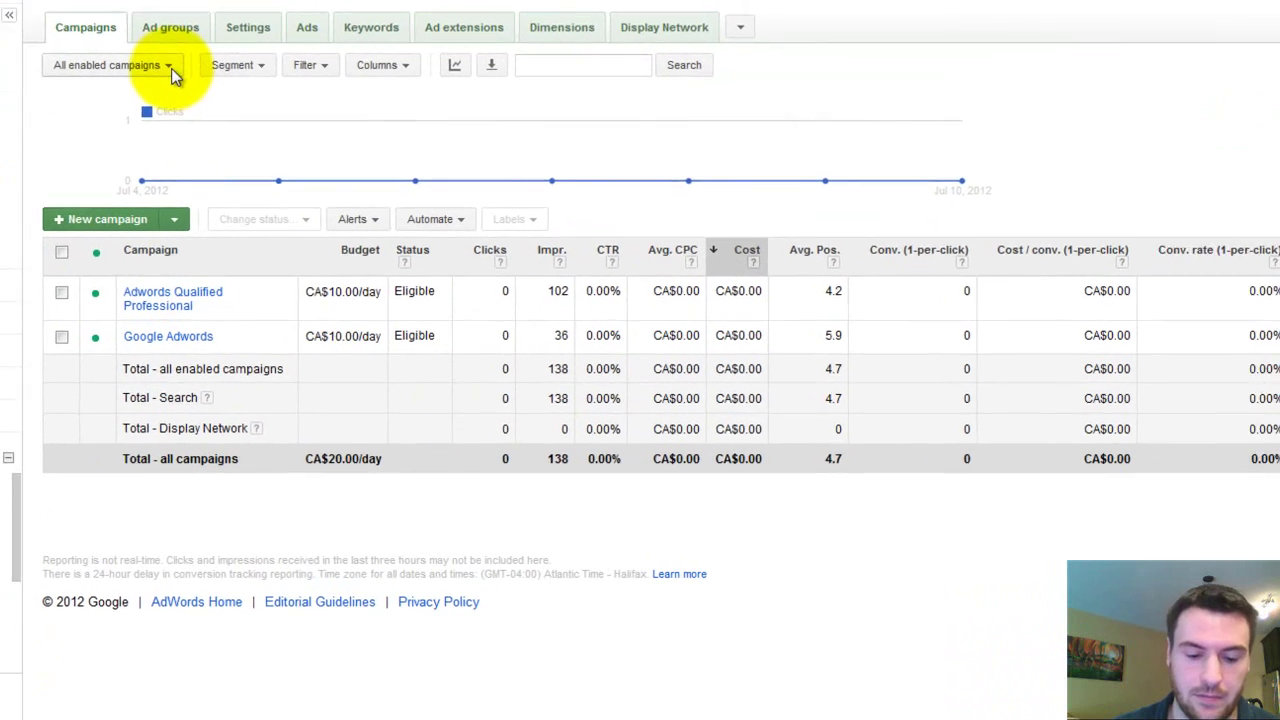
left_click(236, 190)
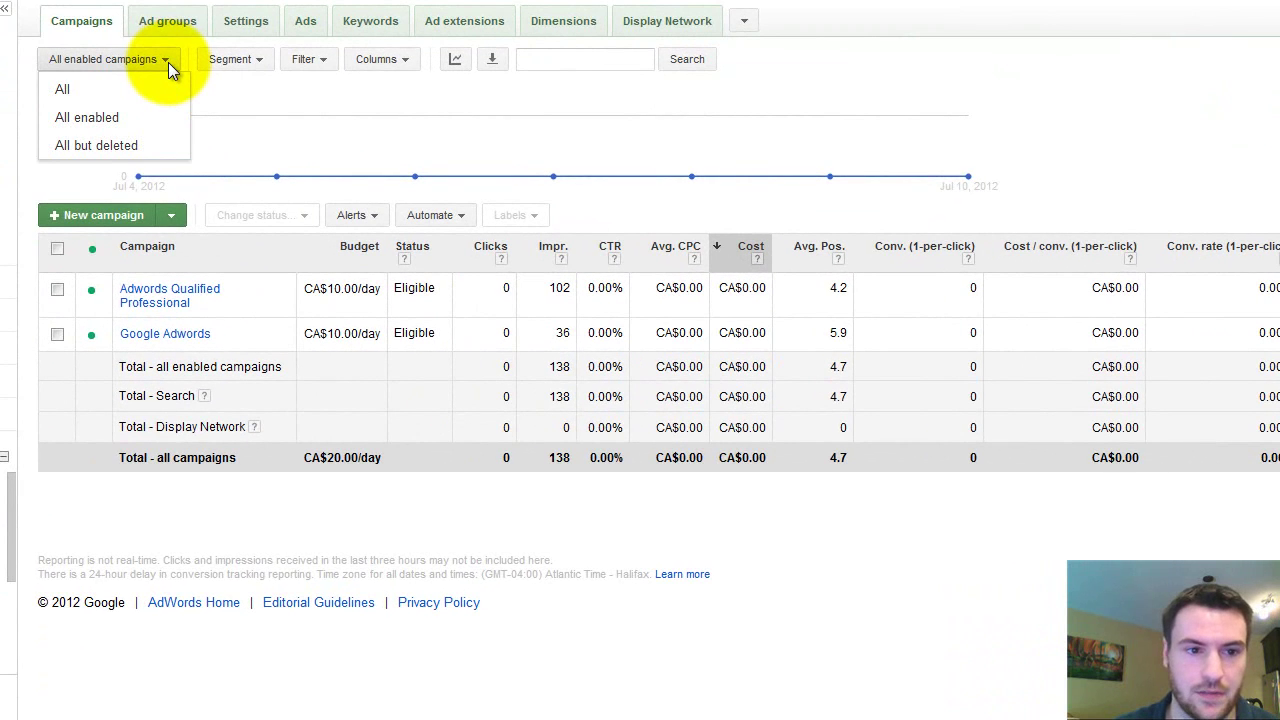
left_click(140, 85)
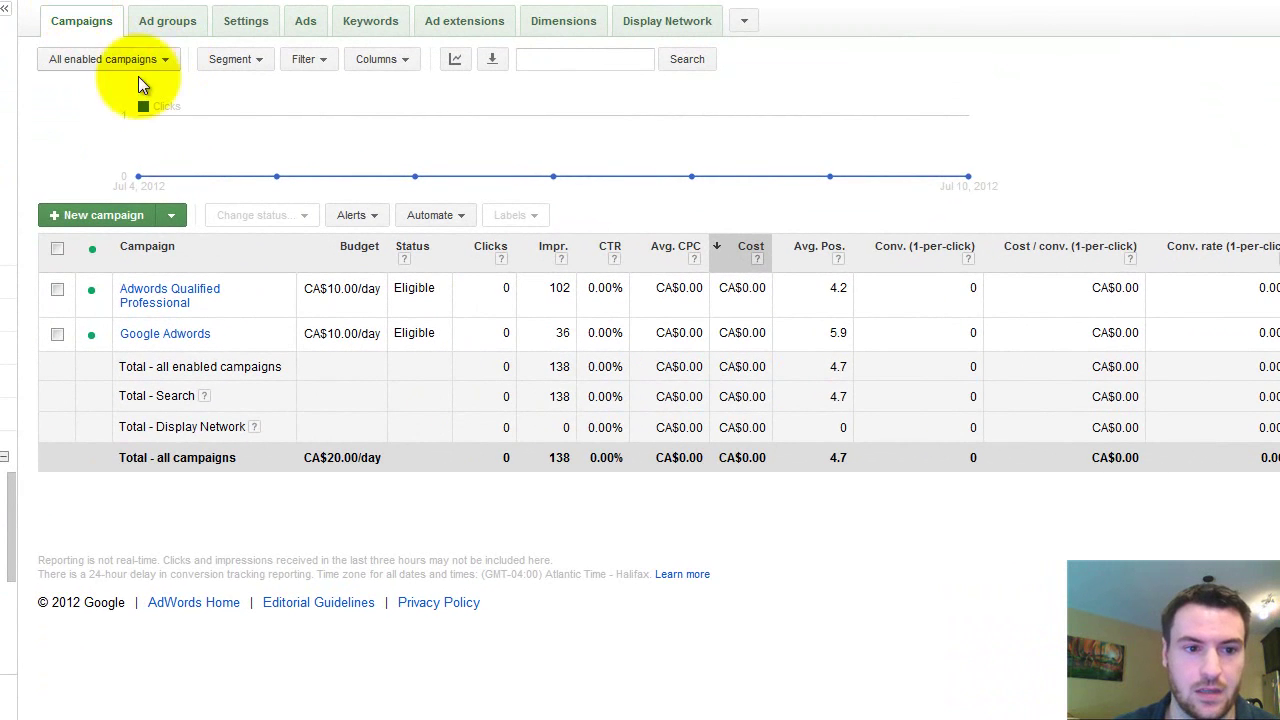
left_click(170, 214)
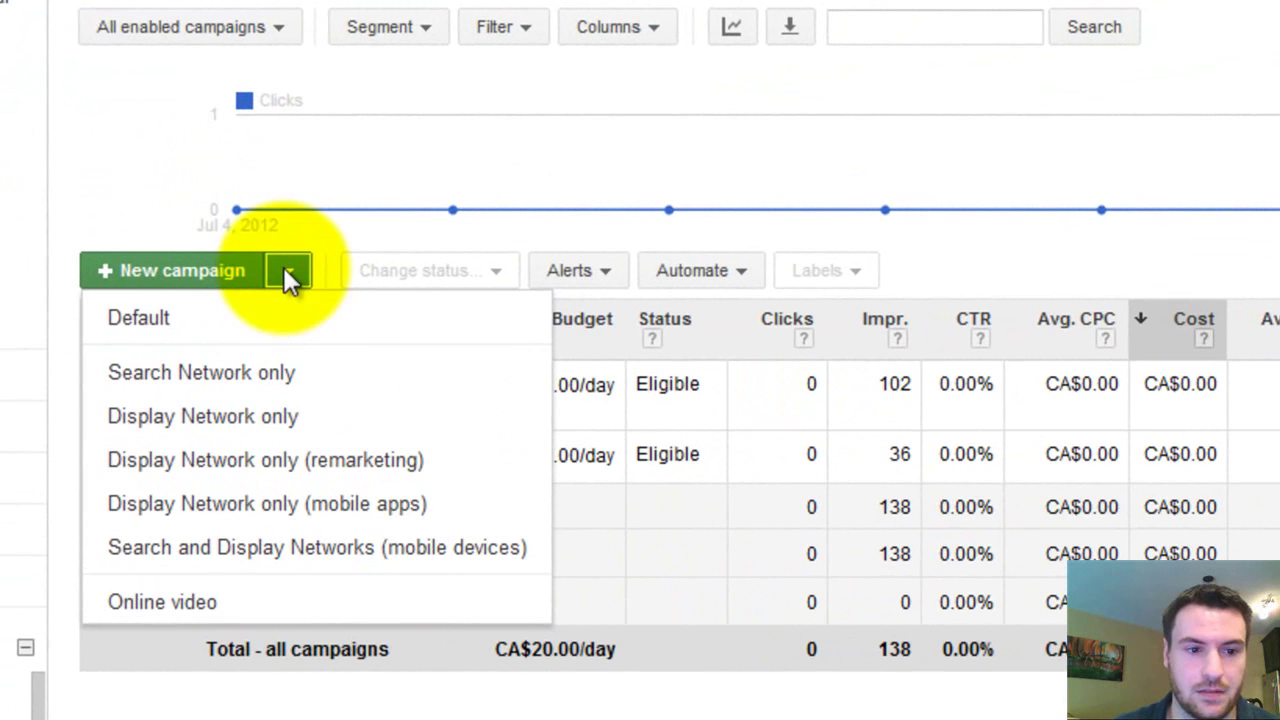
Step: Start an online video campaign named 'Testing 1'
left_click(183, 600)
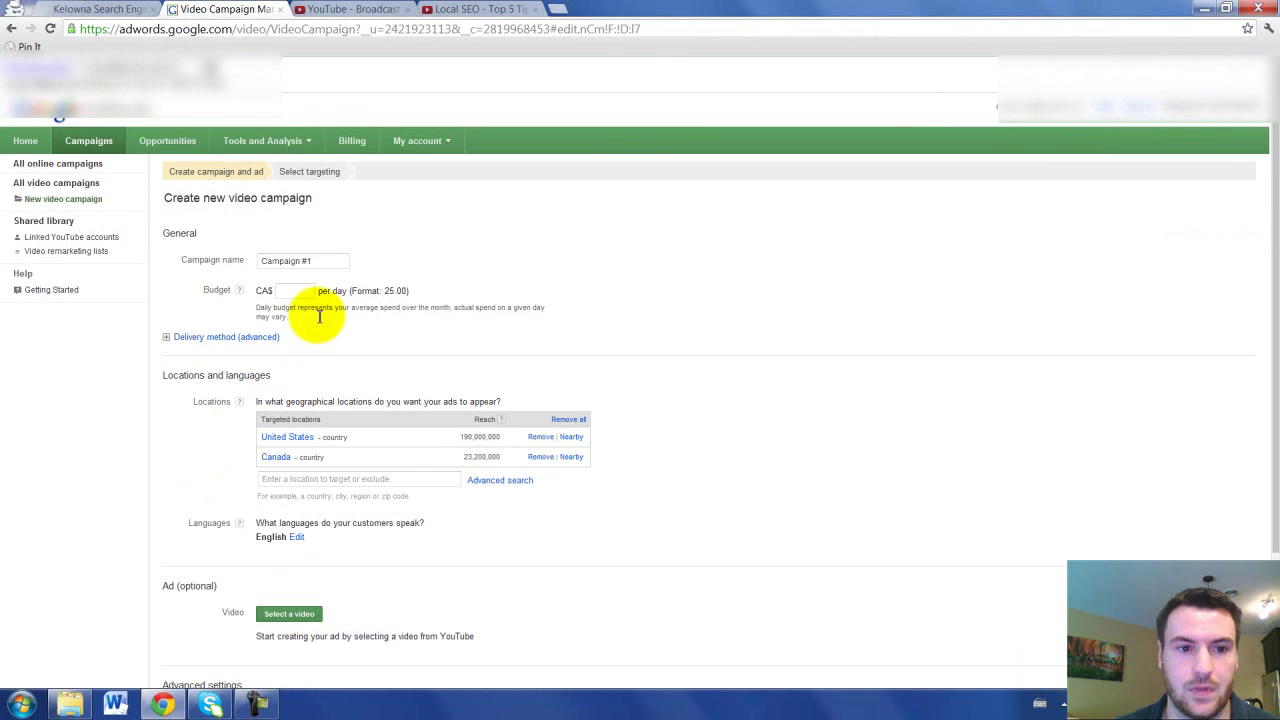
left_click(313, 262)
left_click_drag(313, 262, 194, 251)
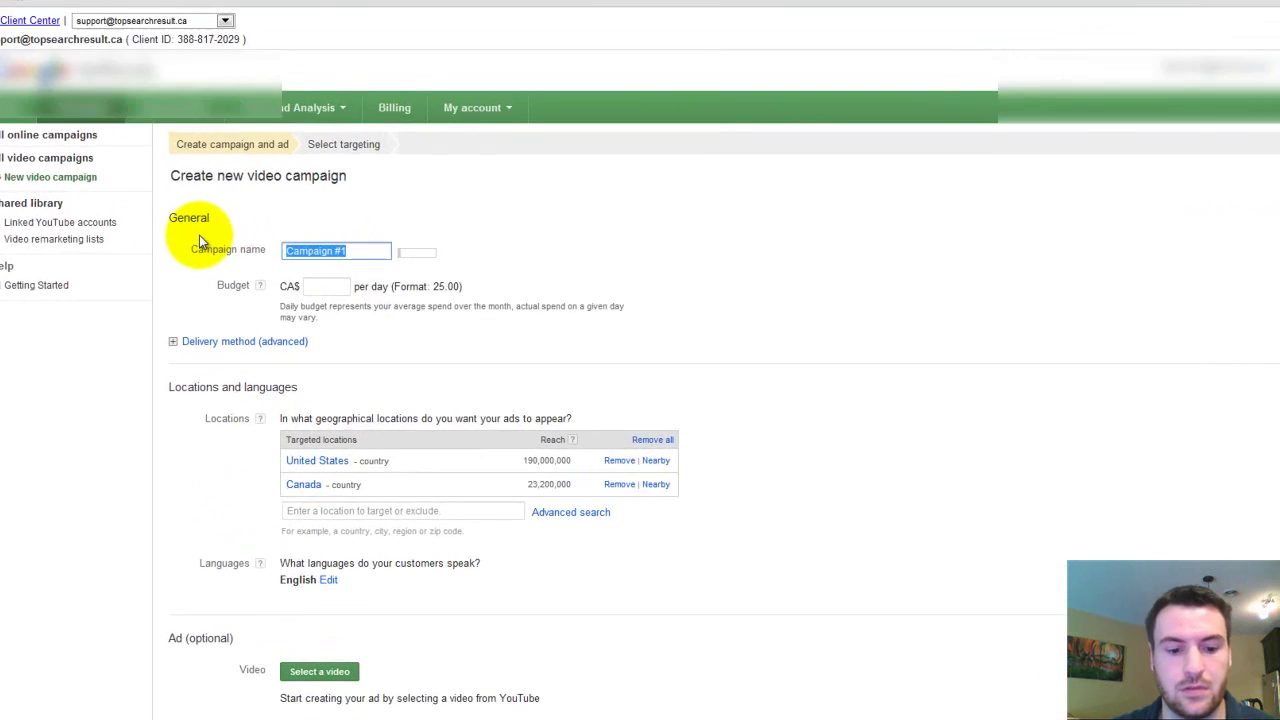
type("Testing 1")
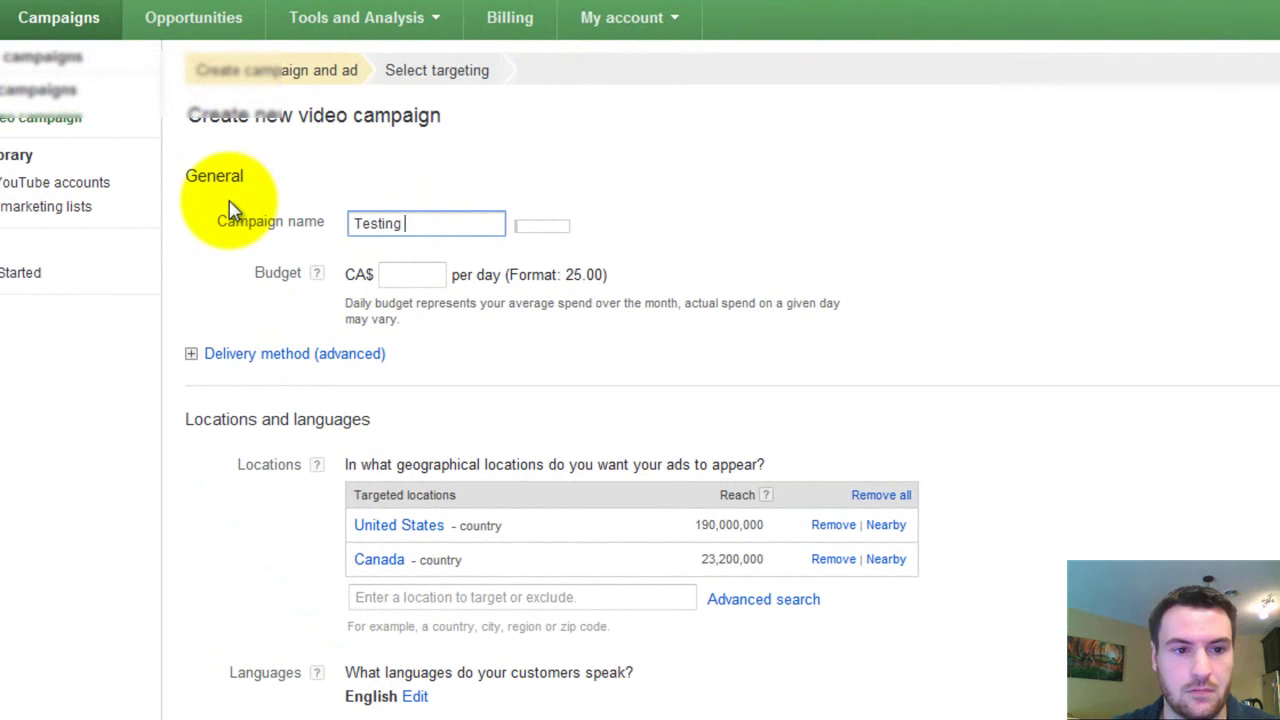
Step: Set a CA$5 daily budget and remove United States so only Canada is targeted
left_click(425, 273)
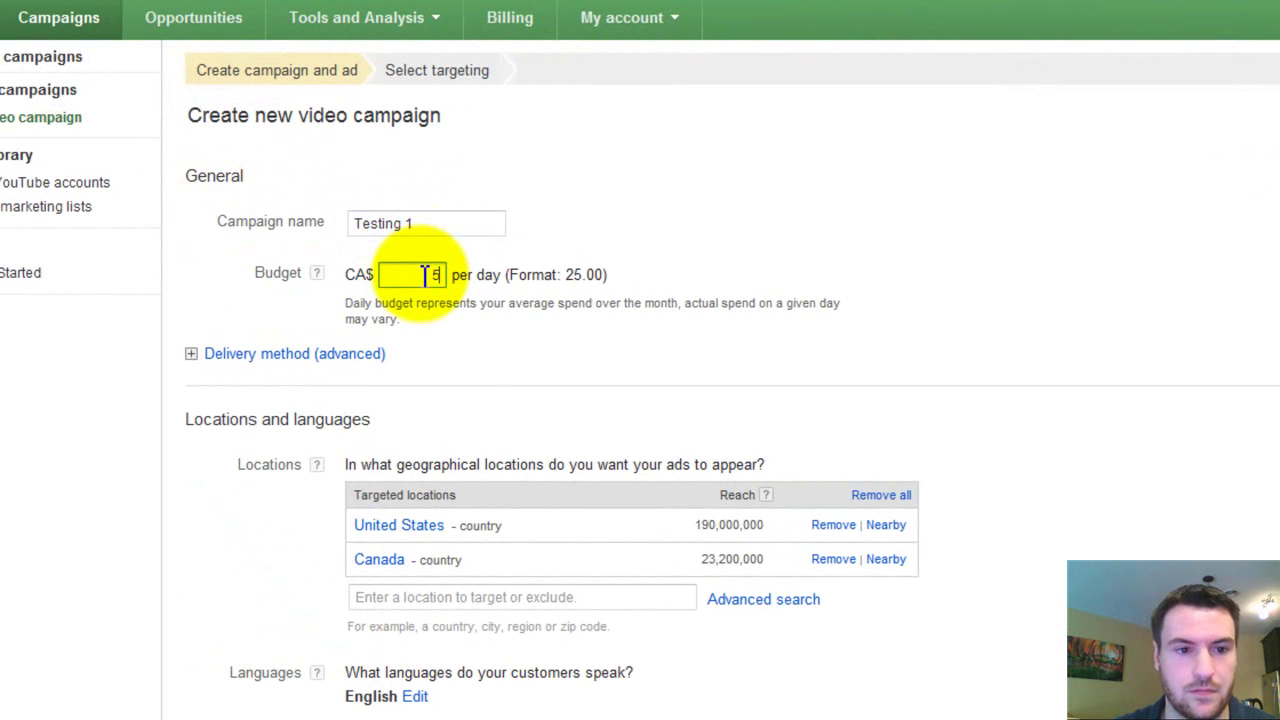
left_click(352, 356)
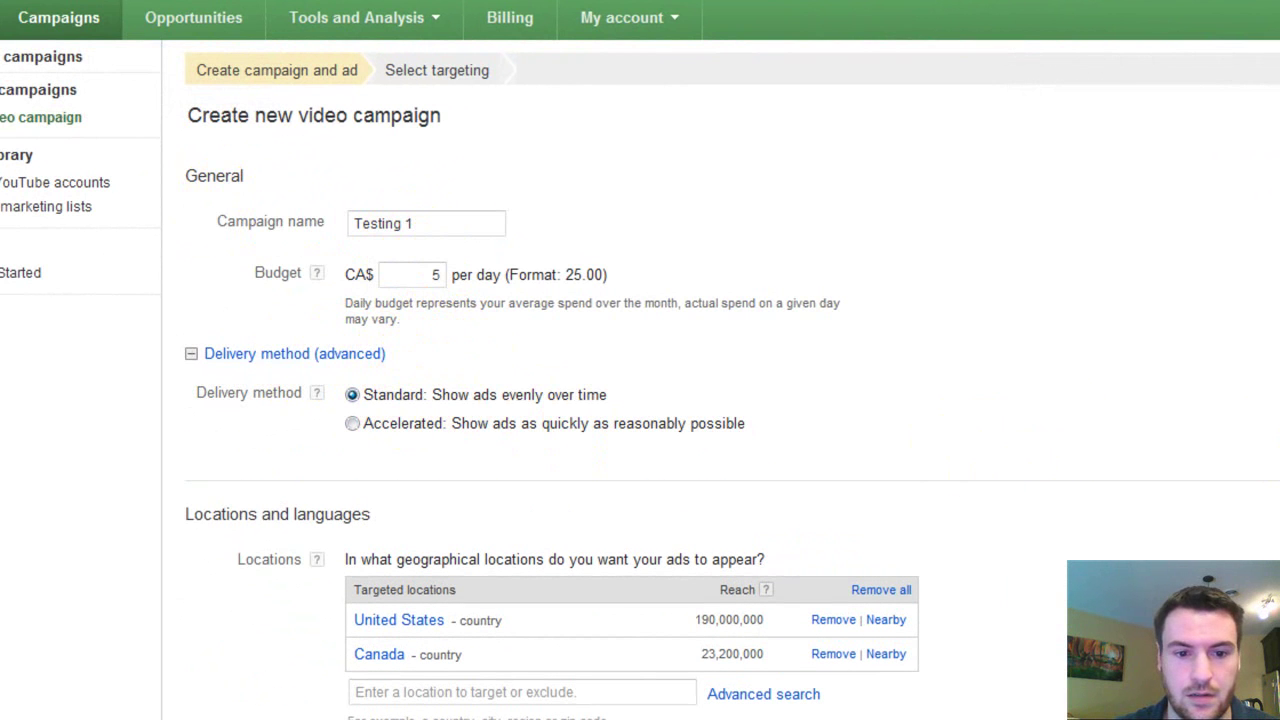
left_click(833, 620)
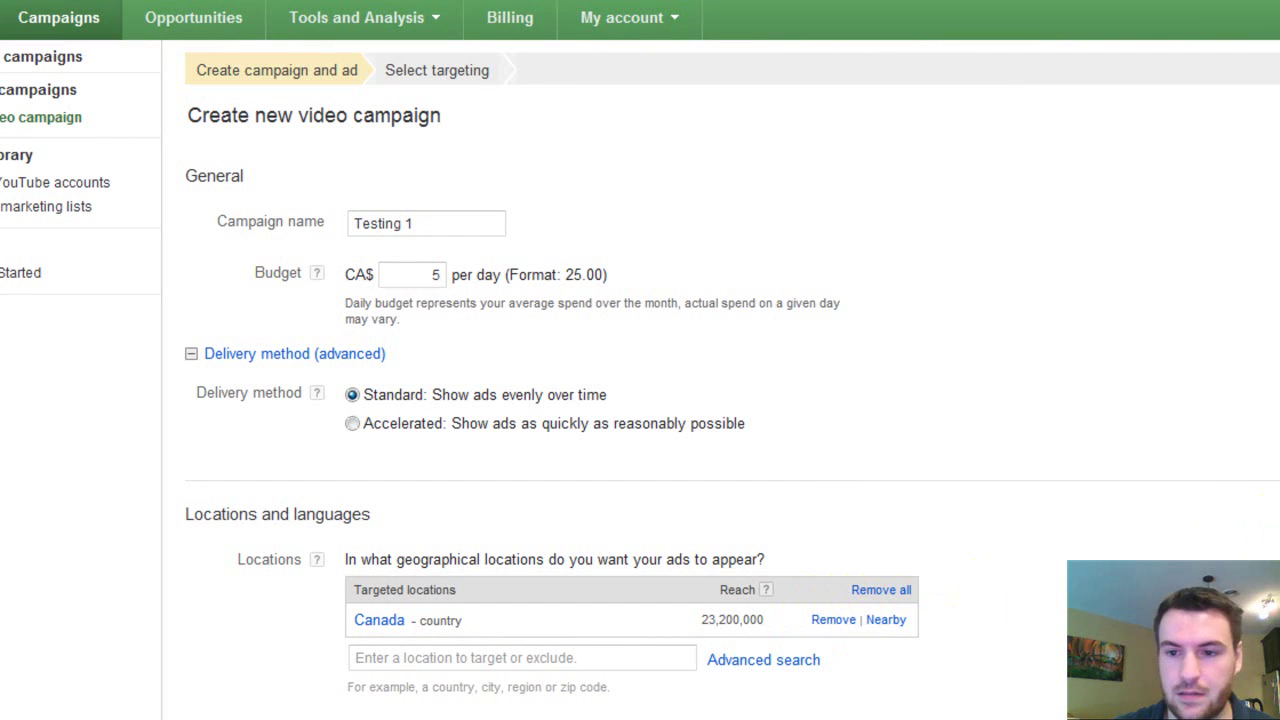
scroll(640, 400, "down", 1)
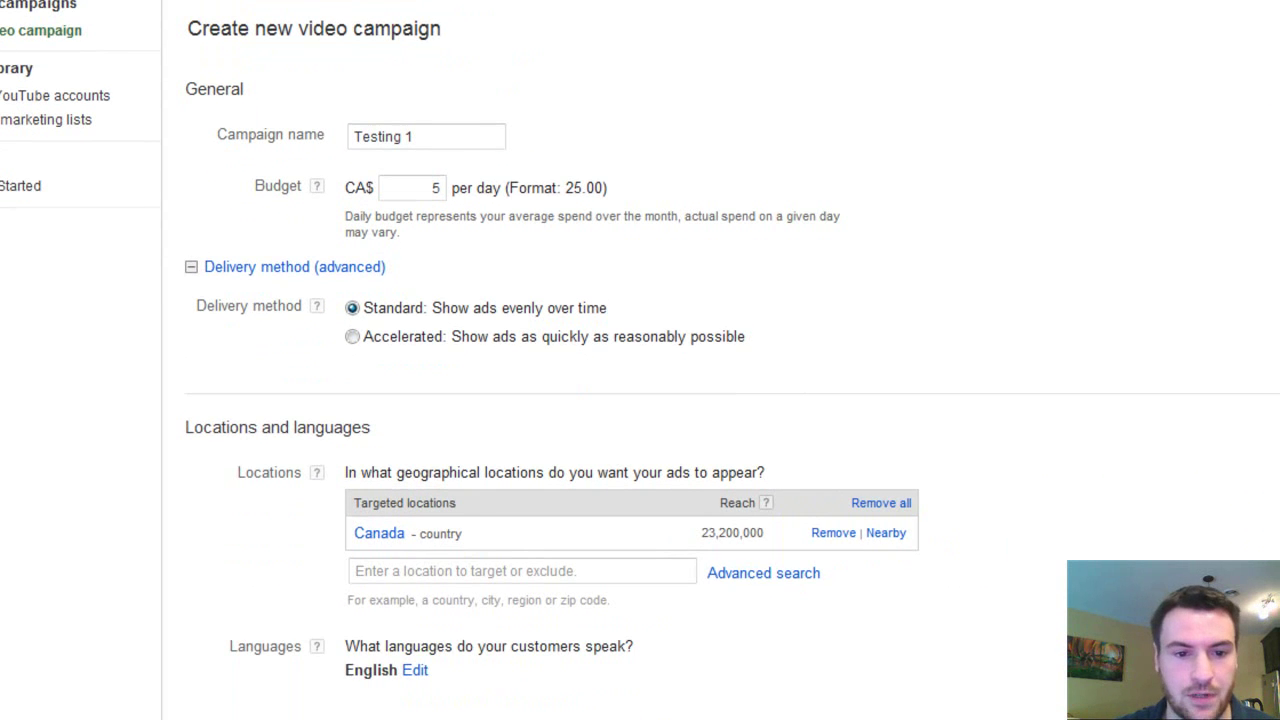
scroll(640, 400, "down", 1)
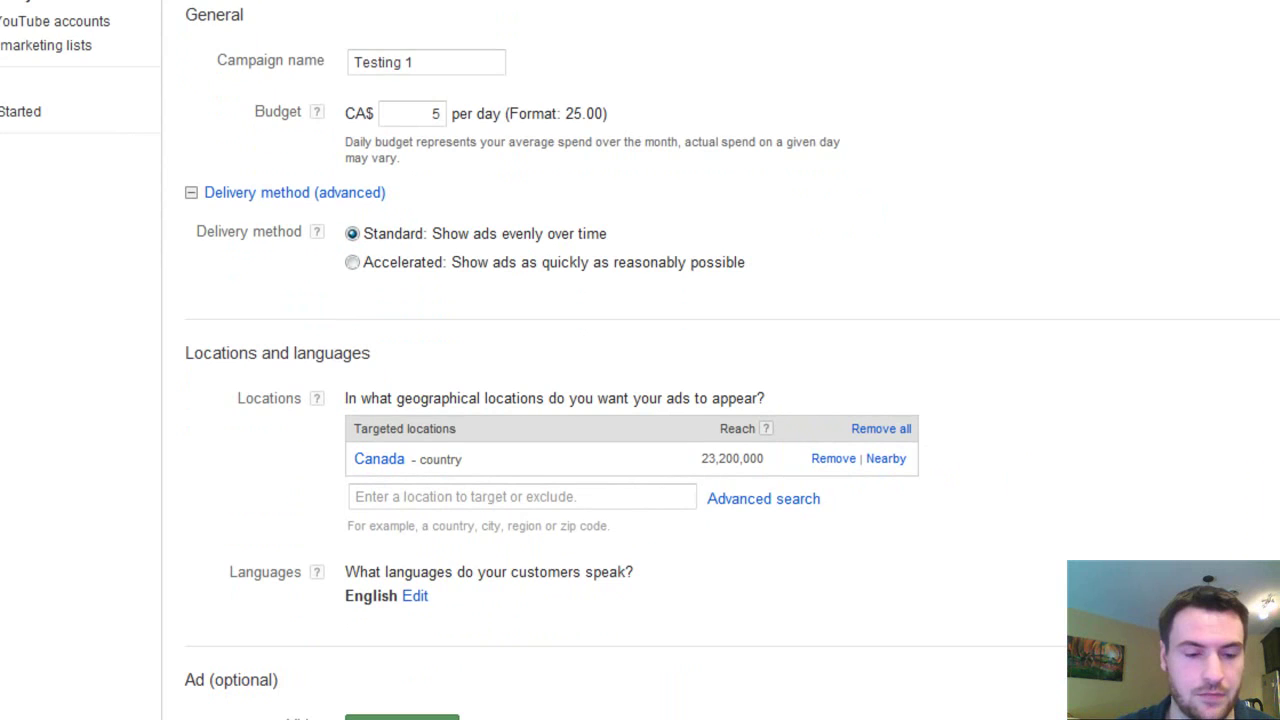
scroll(1017, 320, "down", 2)
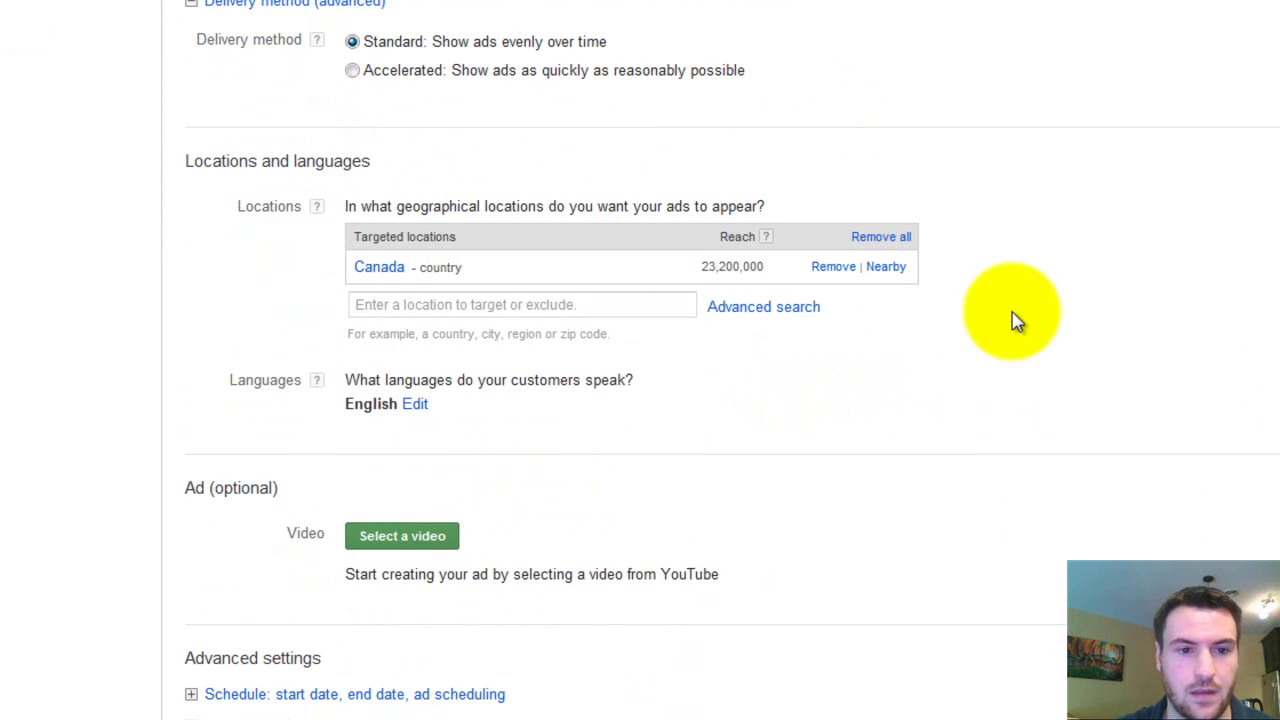
Step: Use the topsearchresult channel's 'Local SEO - Top 5 Tips - A Video Guide' video for the ad
left_click(414, 536)
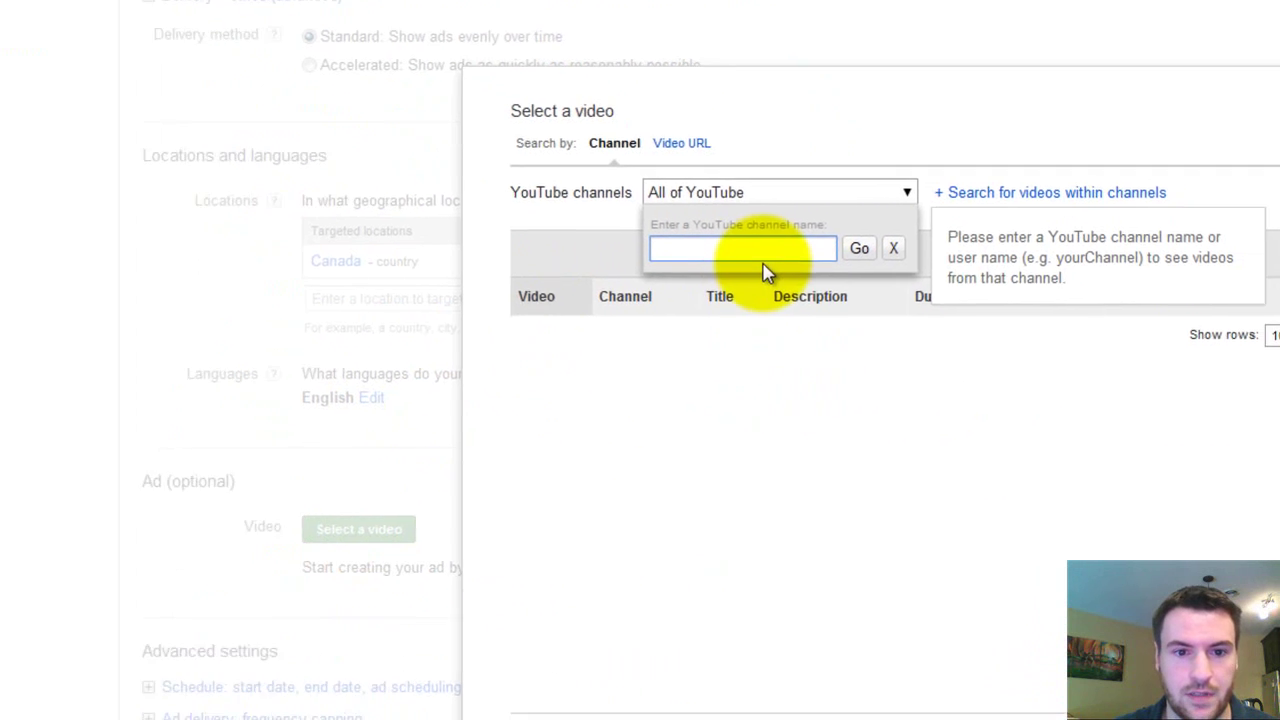
type("topse")
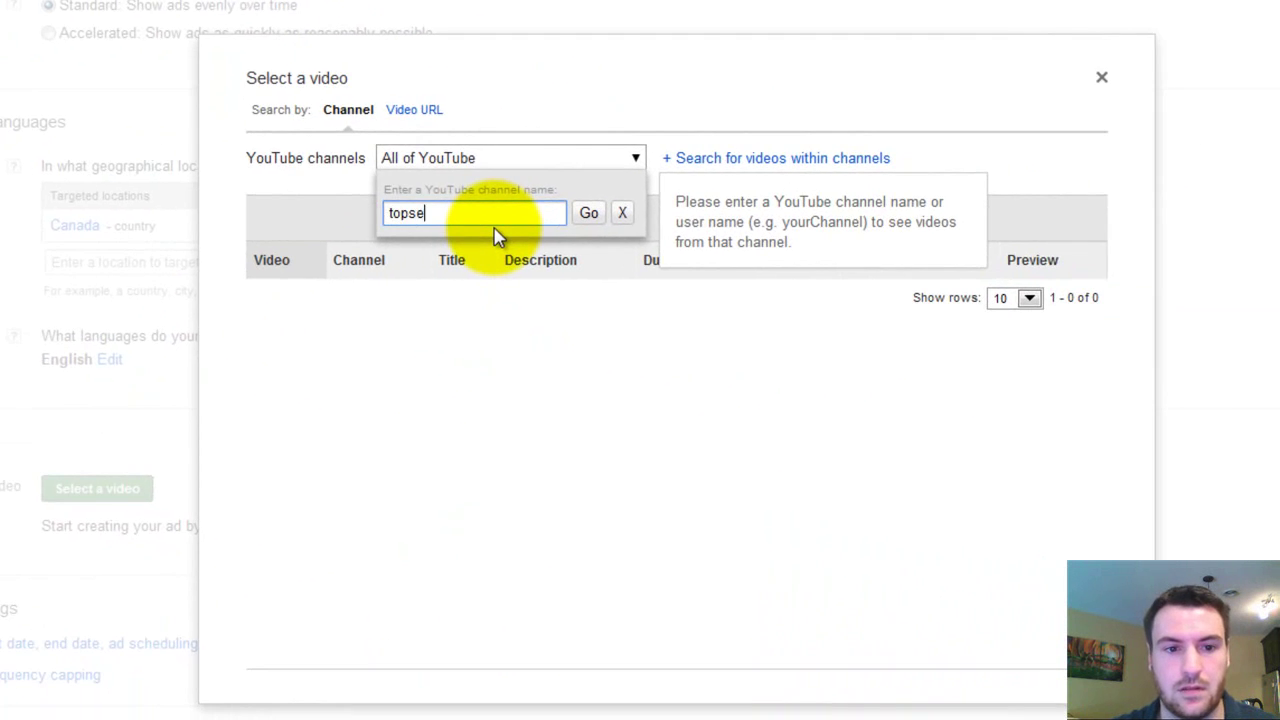
type("archresult")
key("Return")
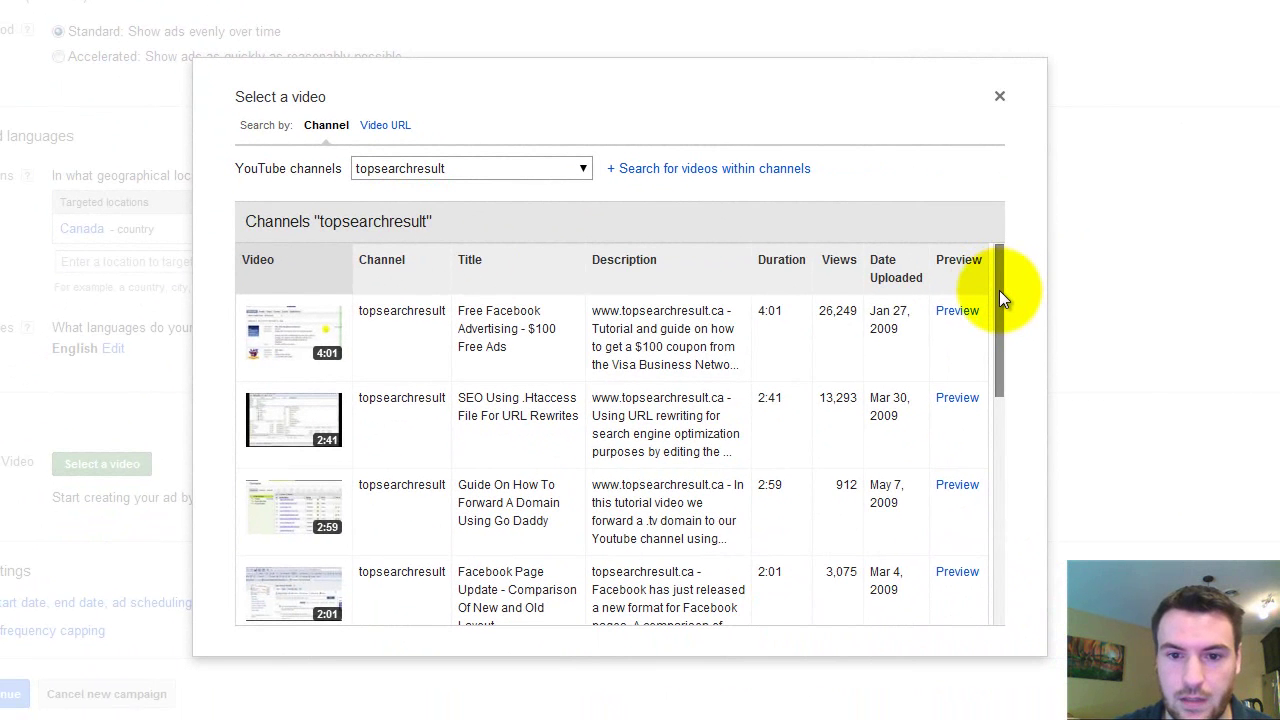
left_click_drag(999, 290, 1006, 523)
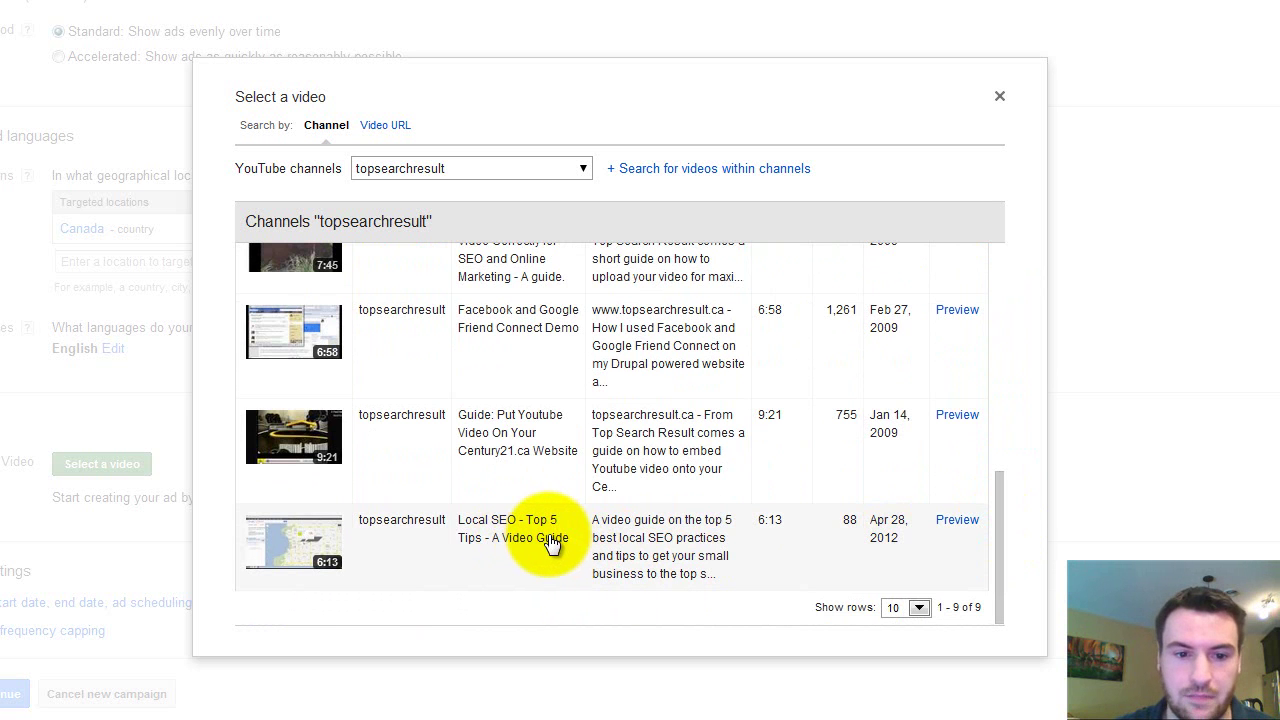
left_click(404, 532)
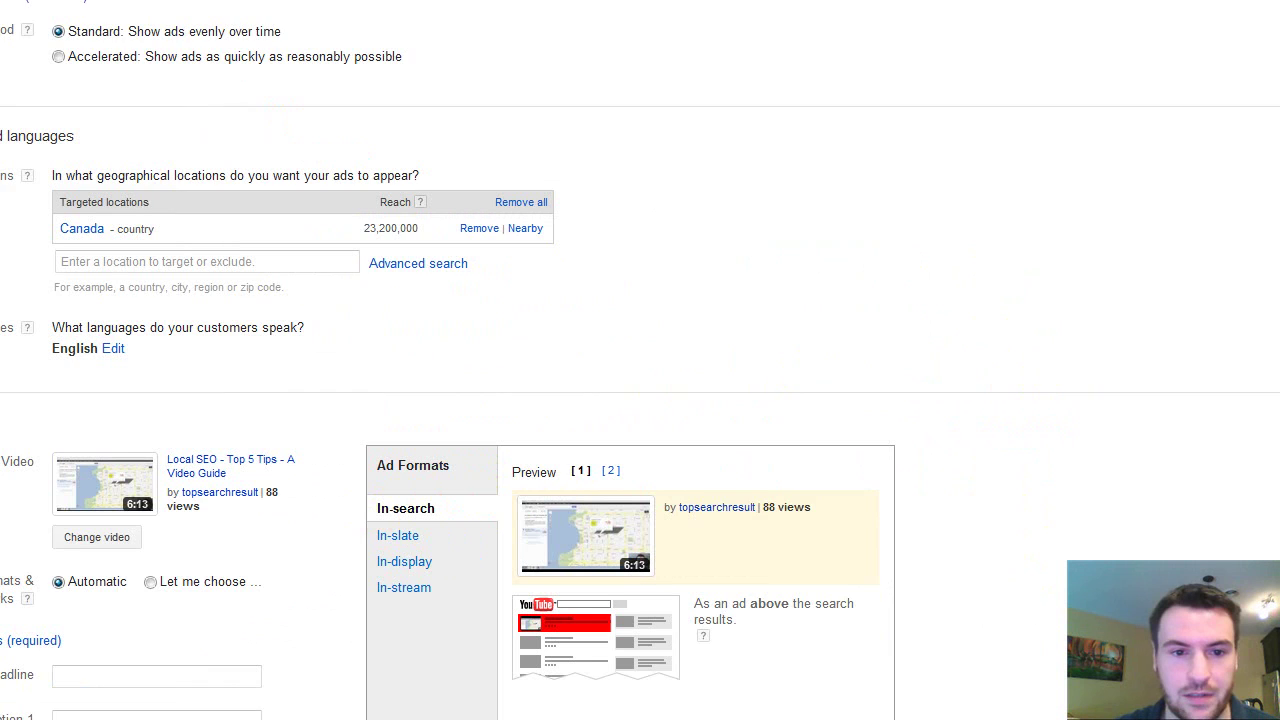
Step: Switch to manual ad format selection and turn off the In-slate format
scroll(640, 400, "down", 3)
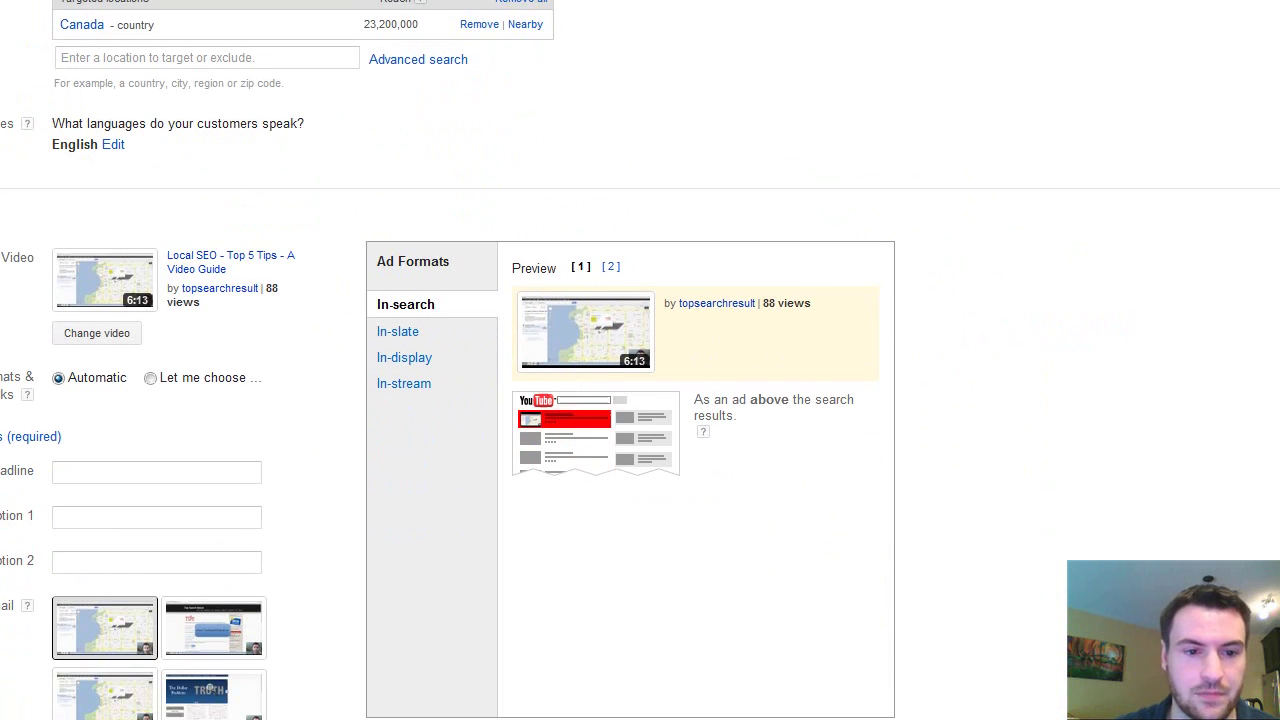
scroll(640, 400, "down", 2)
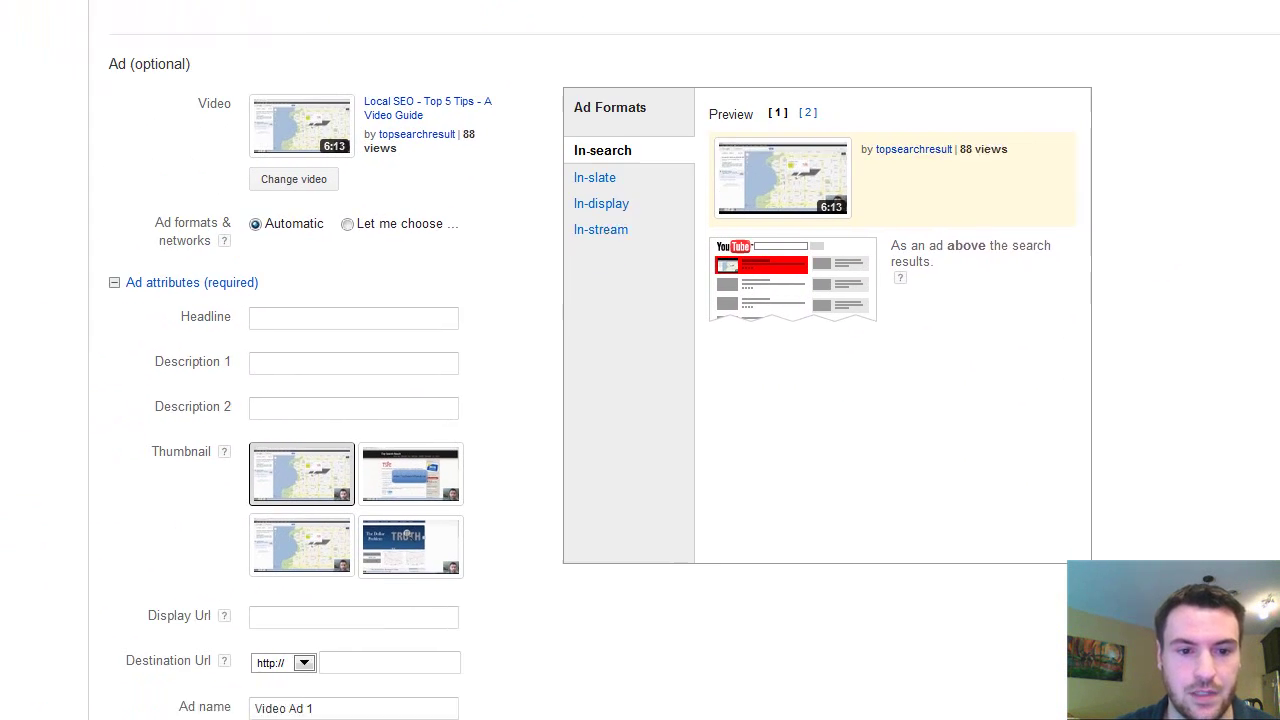
scroll(600, 360, "down", 2)
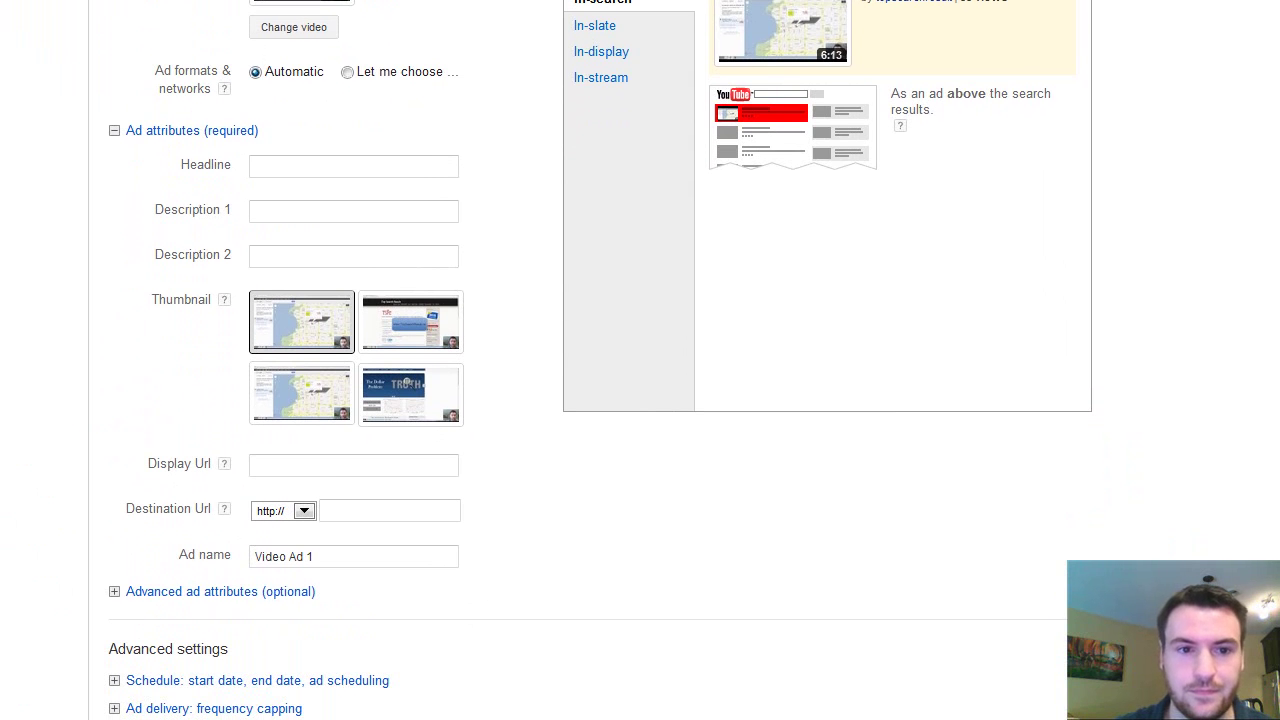
left_click(370, 73)
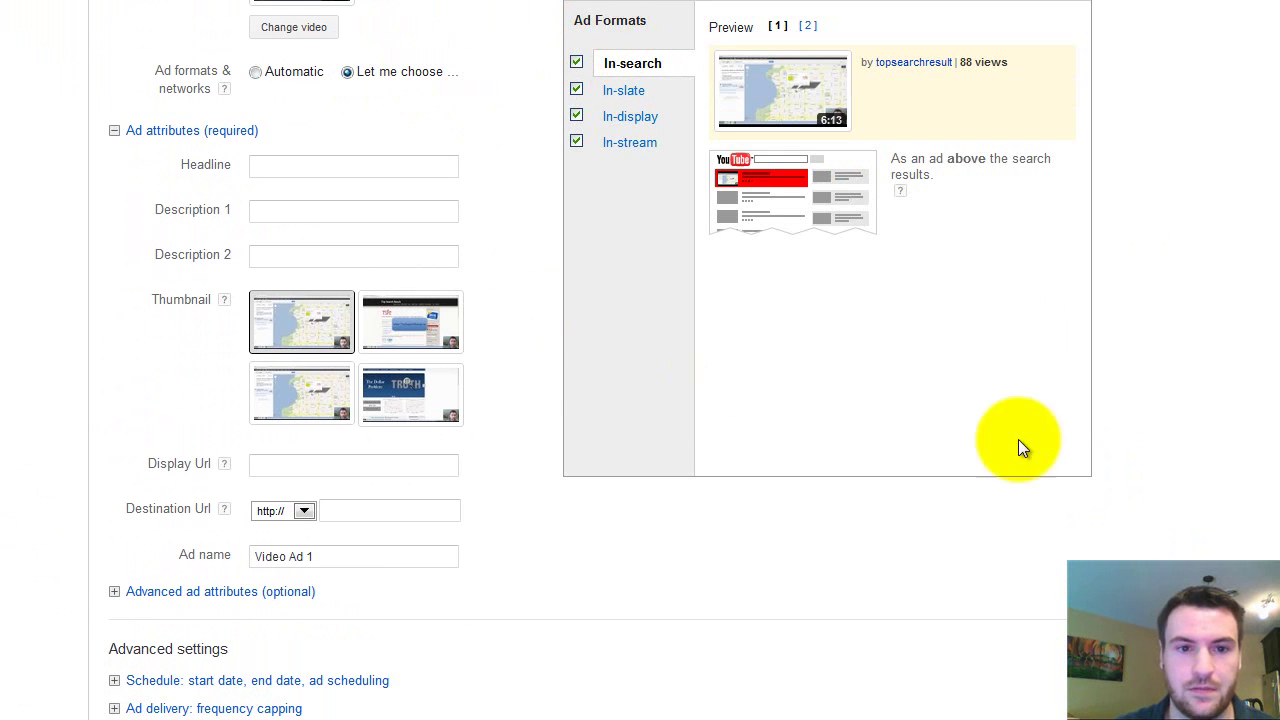
scroll(686, 106, "up", 1)
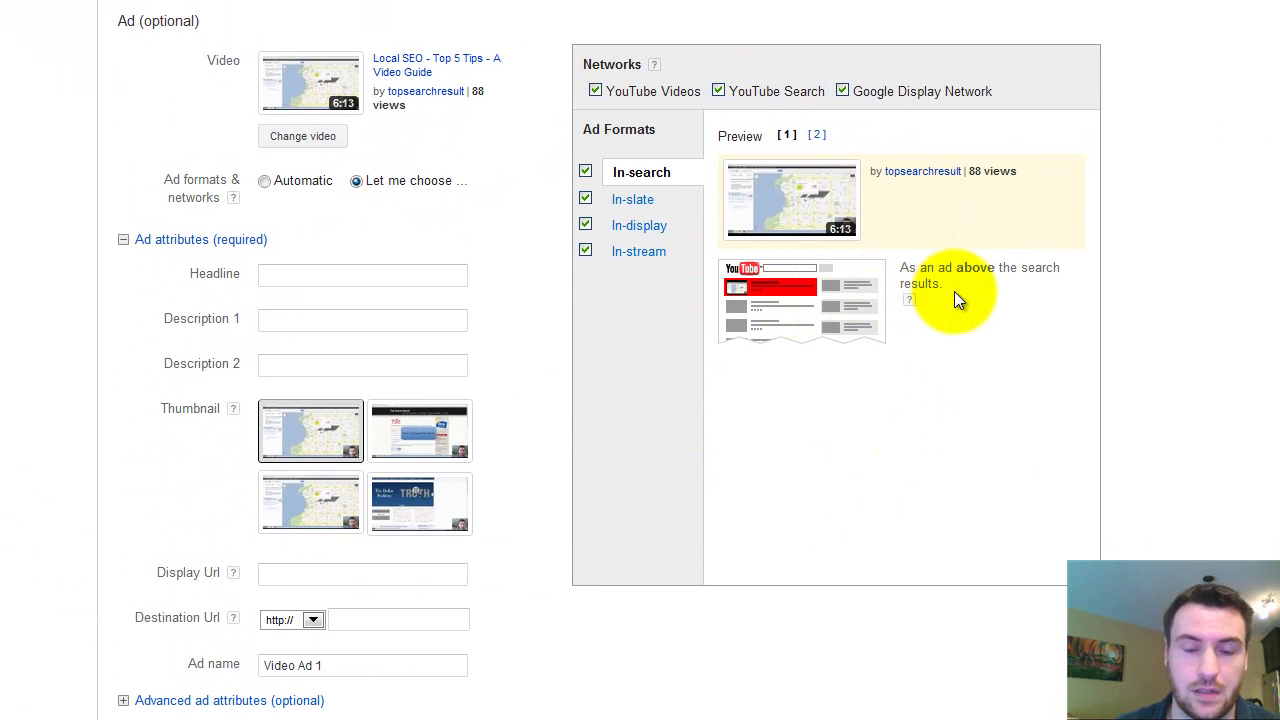
left_click(642, 210)
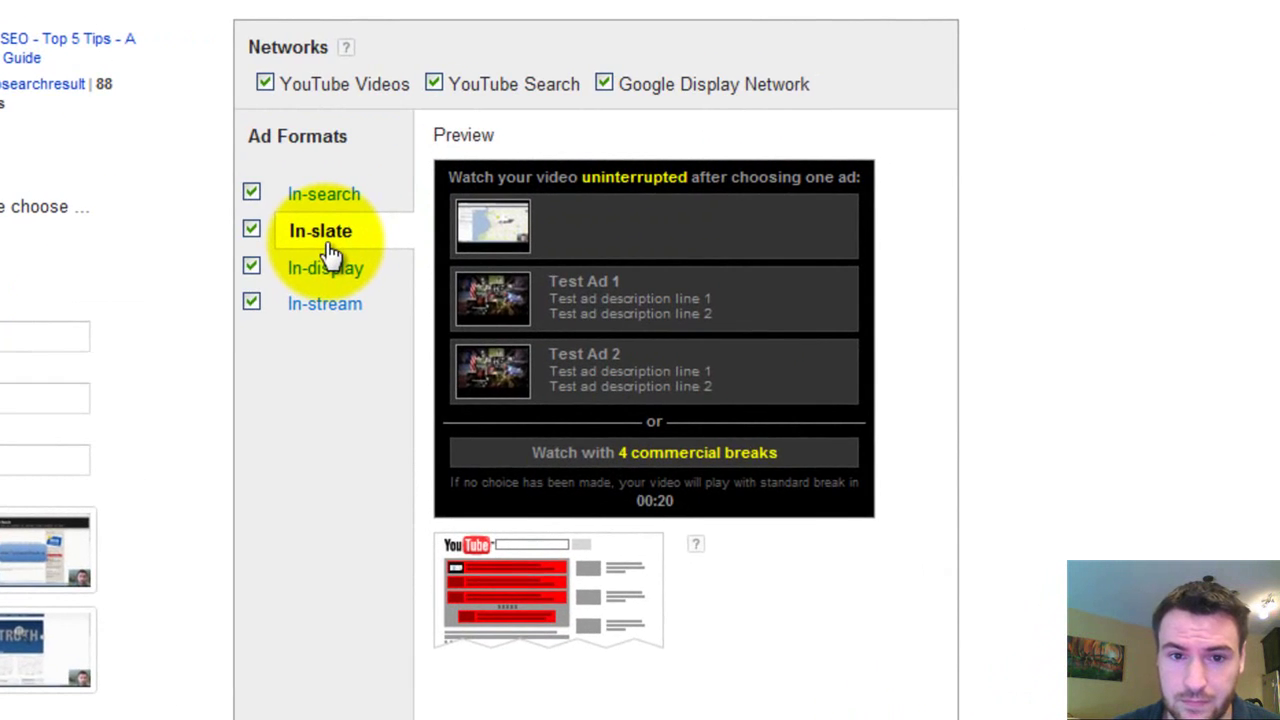
left_click(250, 231)
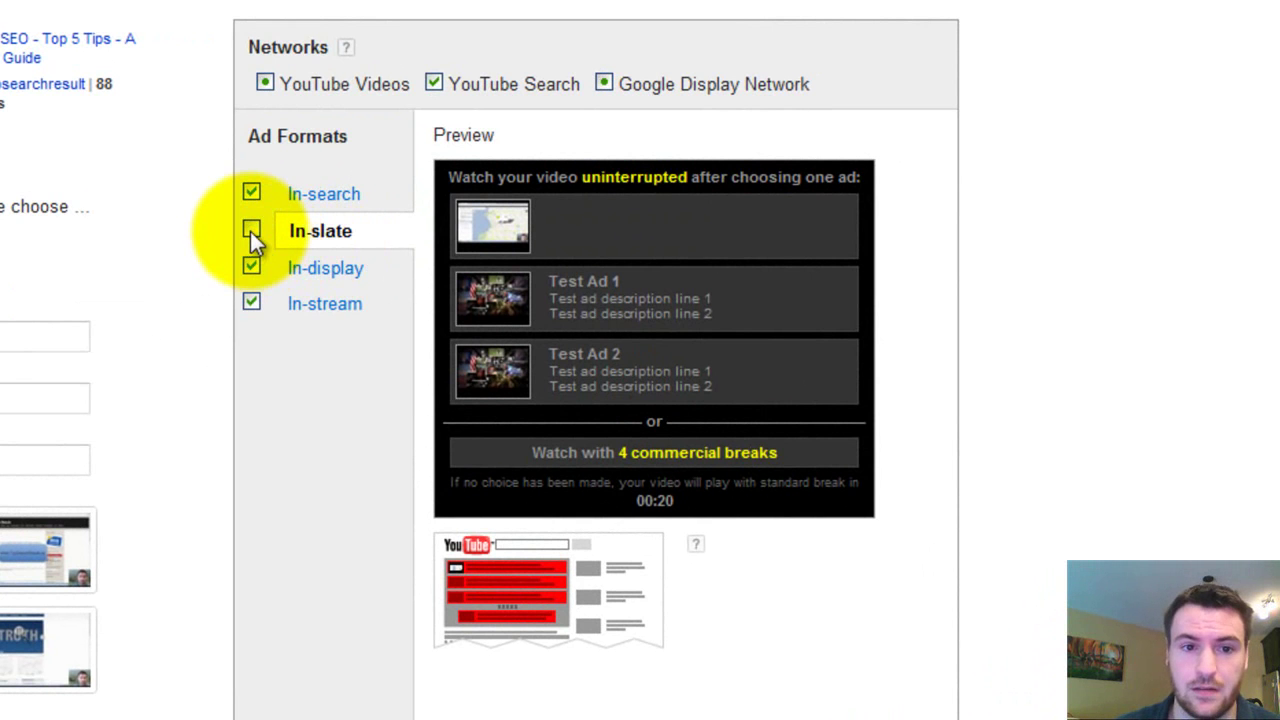
Step: Turn off In-stream, preview In-display, and copy the video title for the headline
left_click(325, 268)
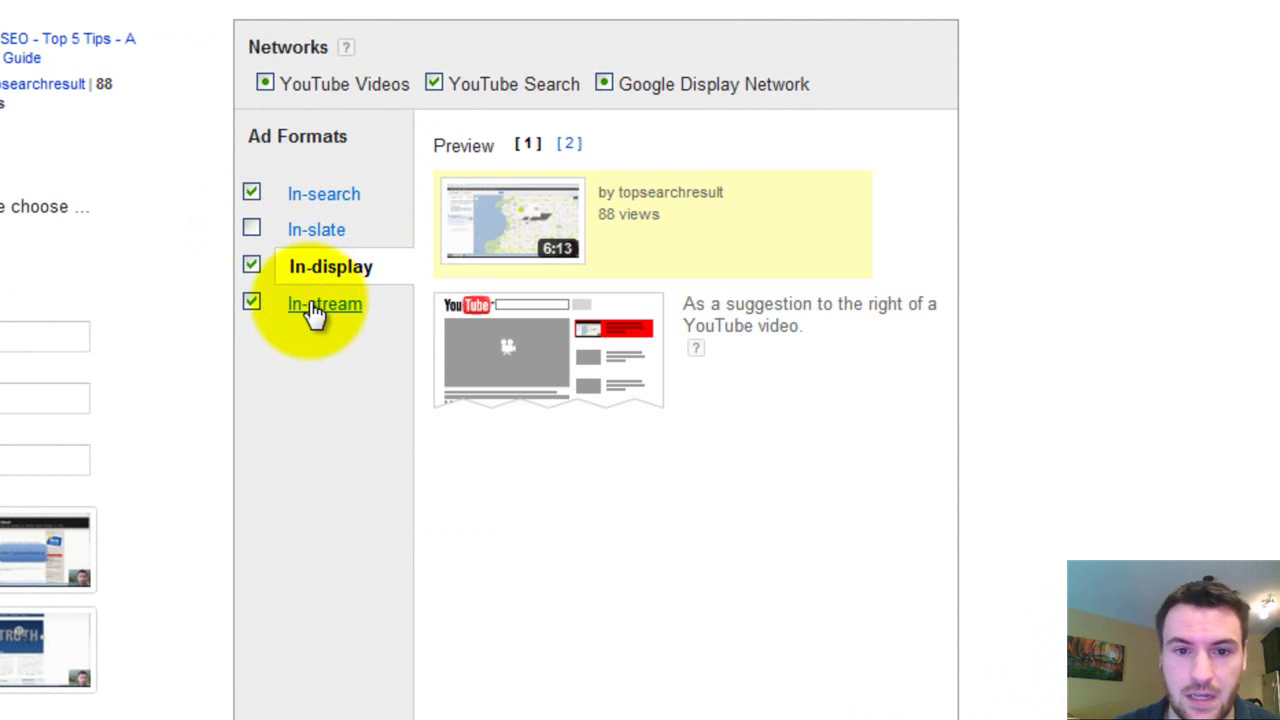
left_click(312, 304)
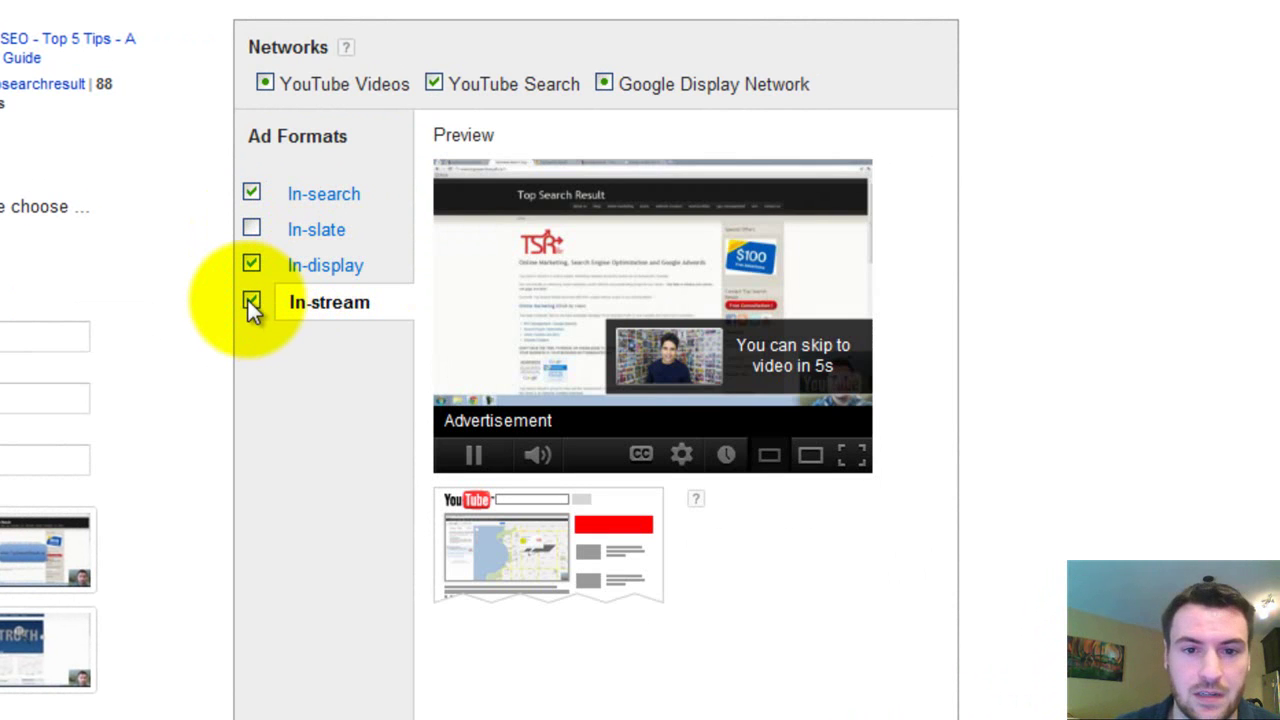
left_click(250, 302)
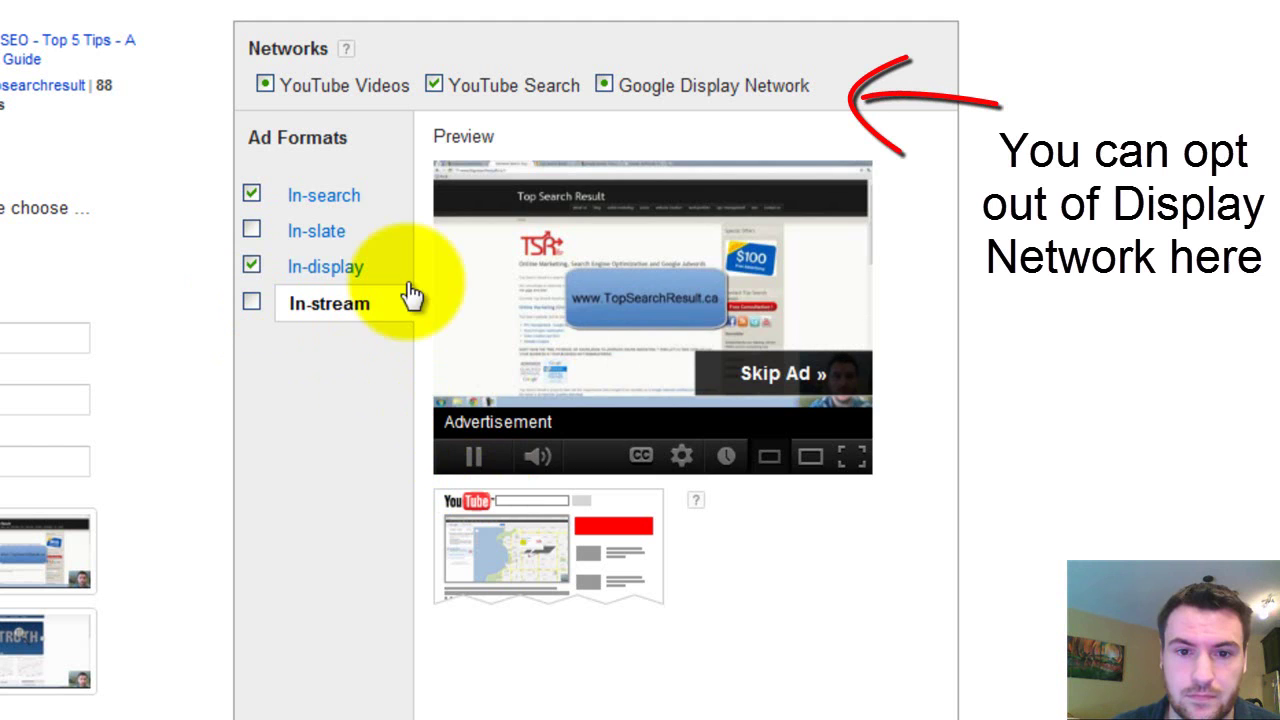
left_click(334, 268)
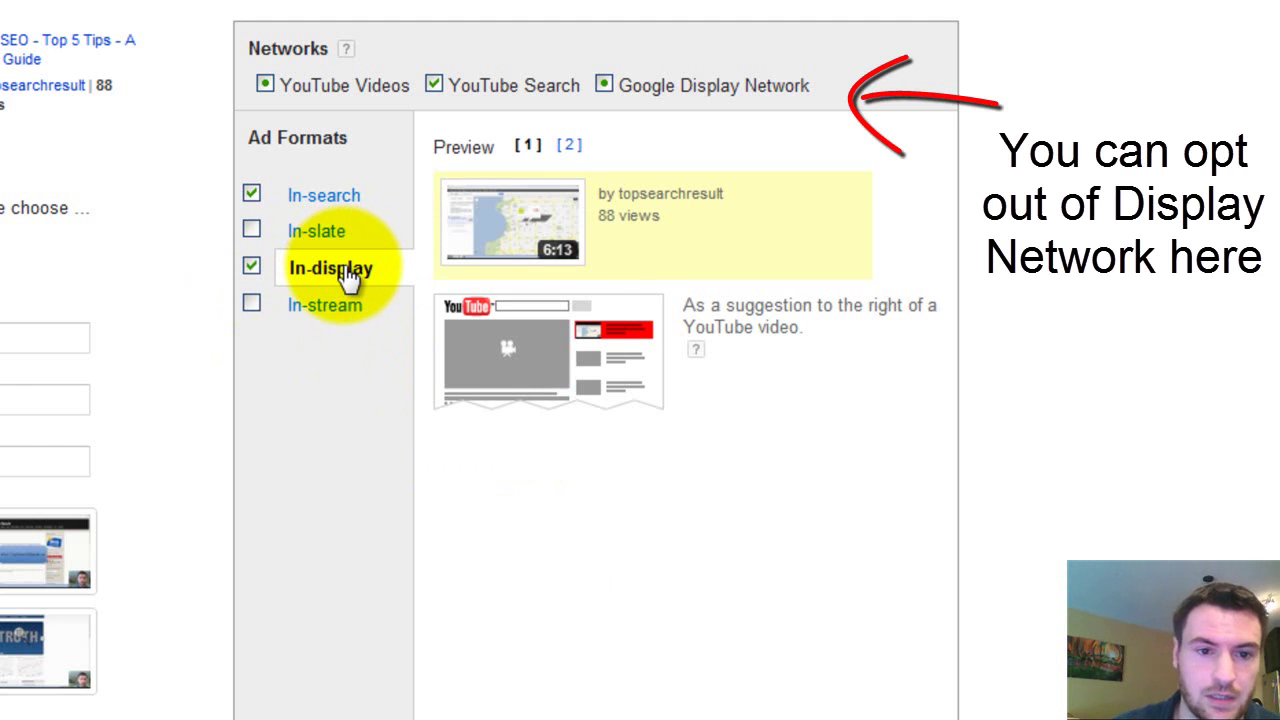
left_click(12, 338)
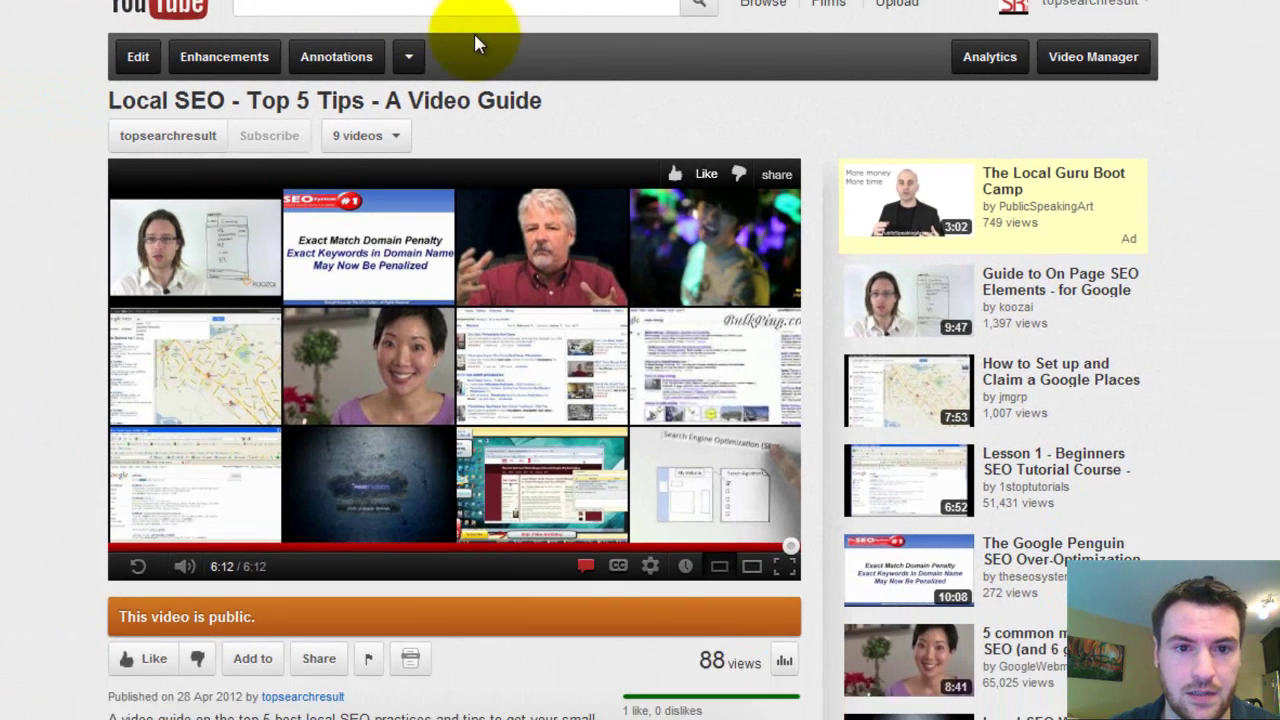
left_click_drag(565, 100, 157, 94)
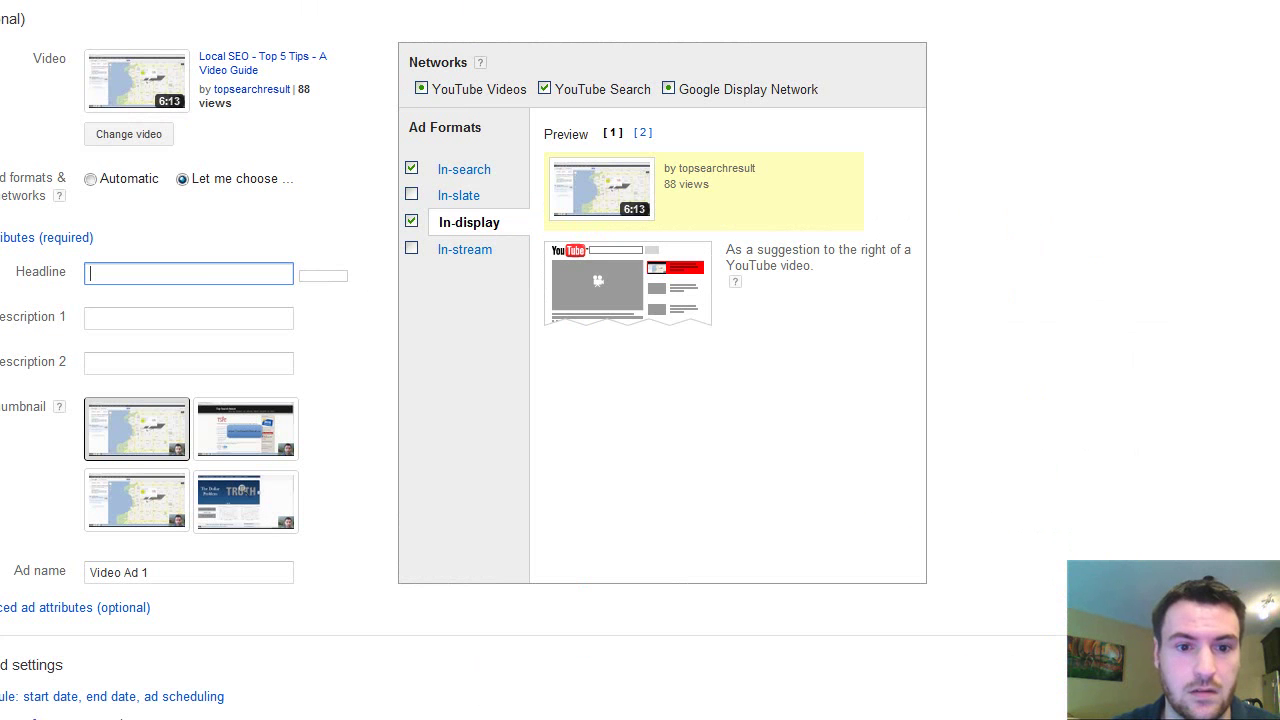
Step: Set headline 'Local SEO - Top 5 Tips', descriptions 'Get Found Quick' and 'Perfect For Small Businesses', ad name 'Local SEO'
left_click(176, 272)
type("Local SEO - Top 5 Tips -")
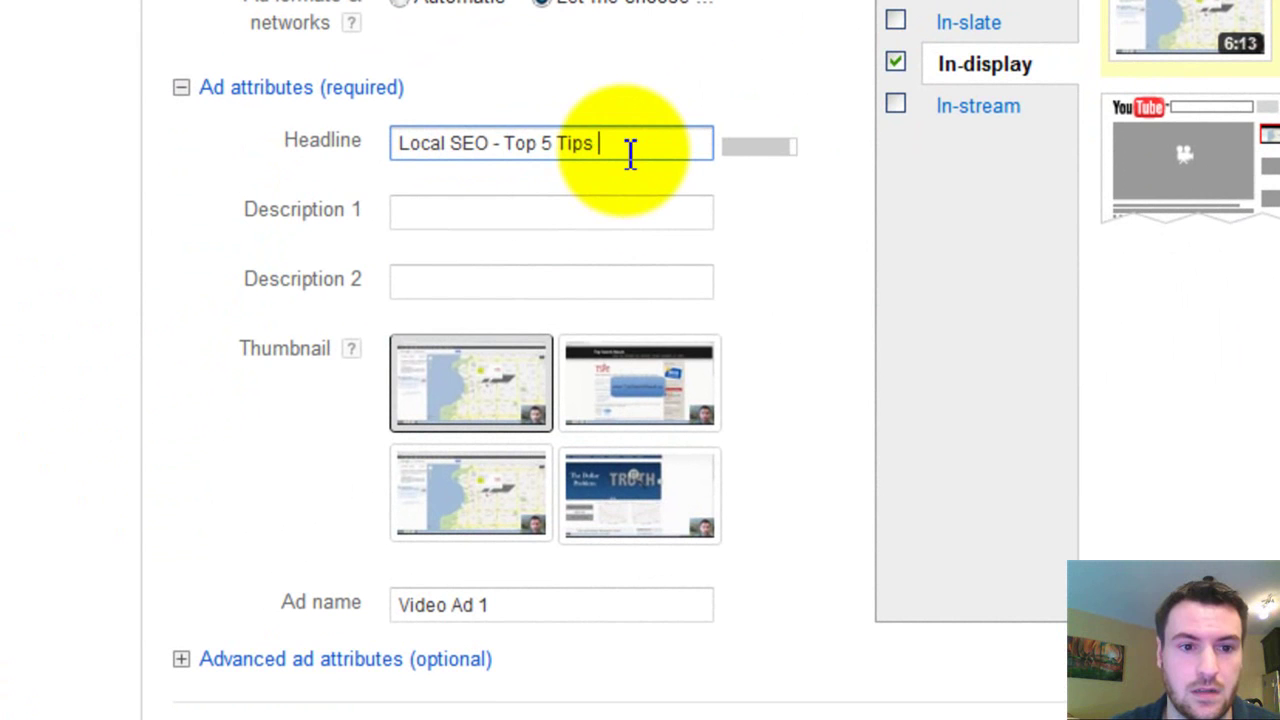
left_click(493, 215)
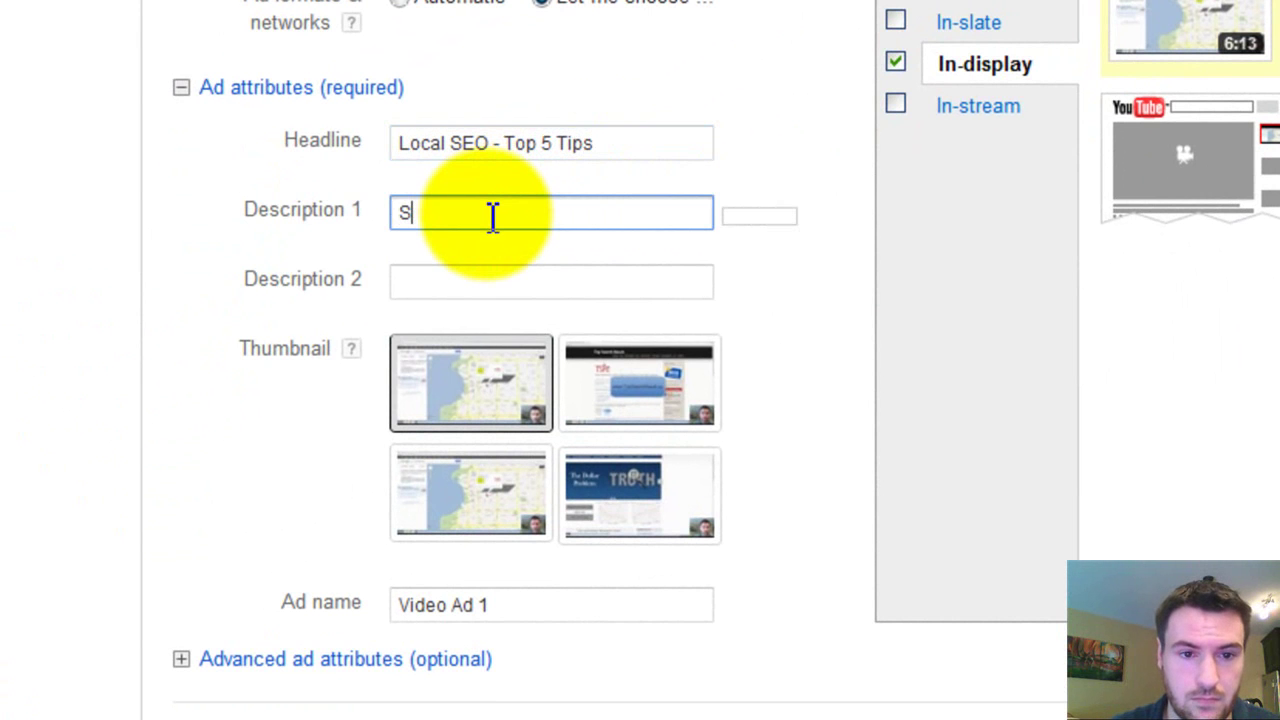
type("Ge")
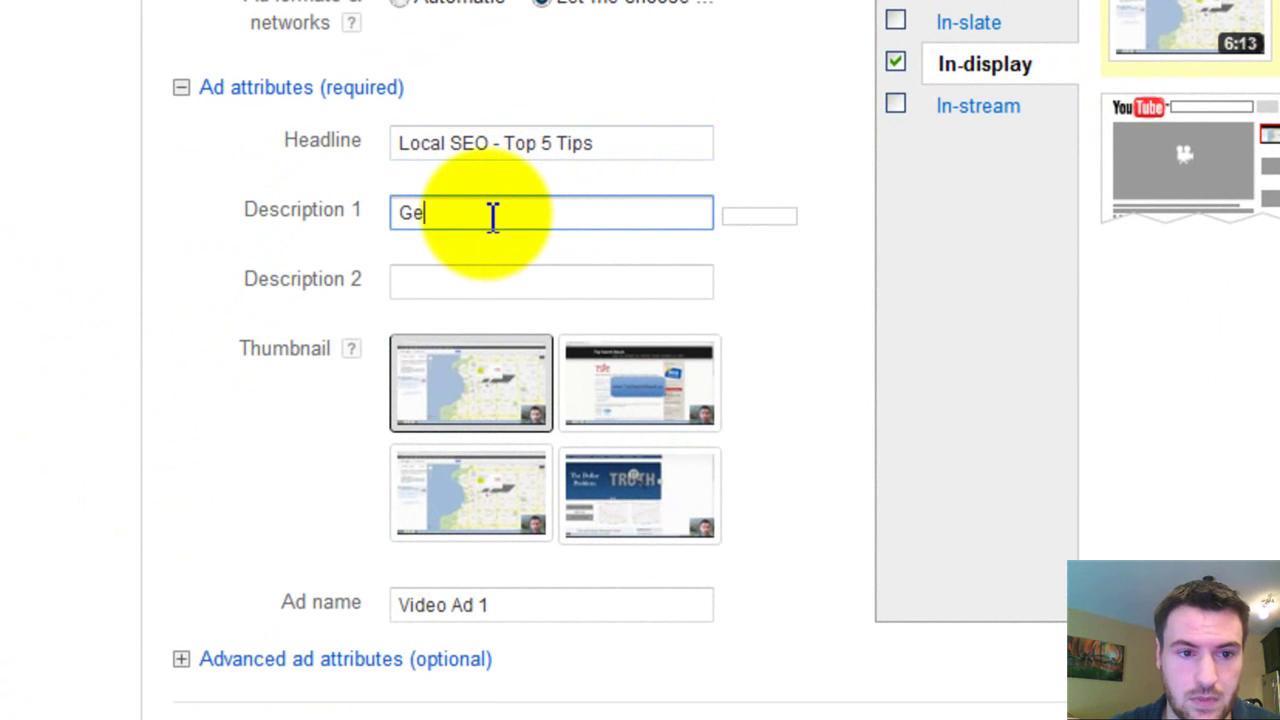
type("t Found Quick")
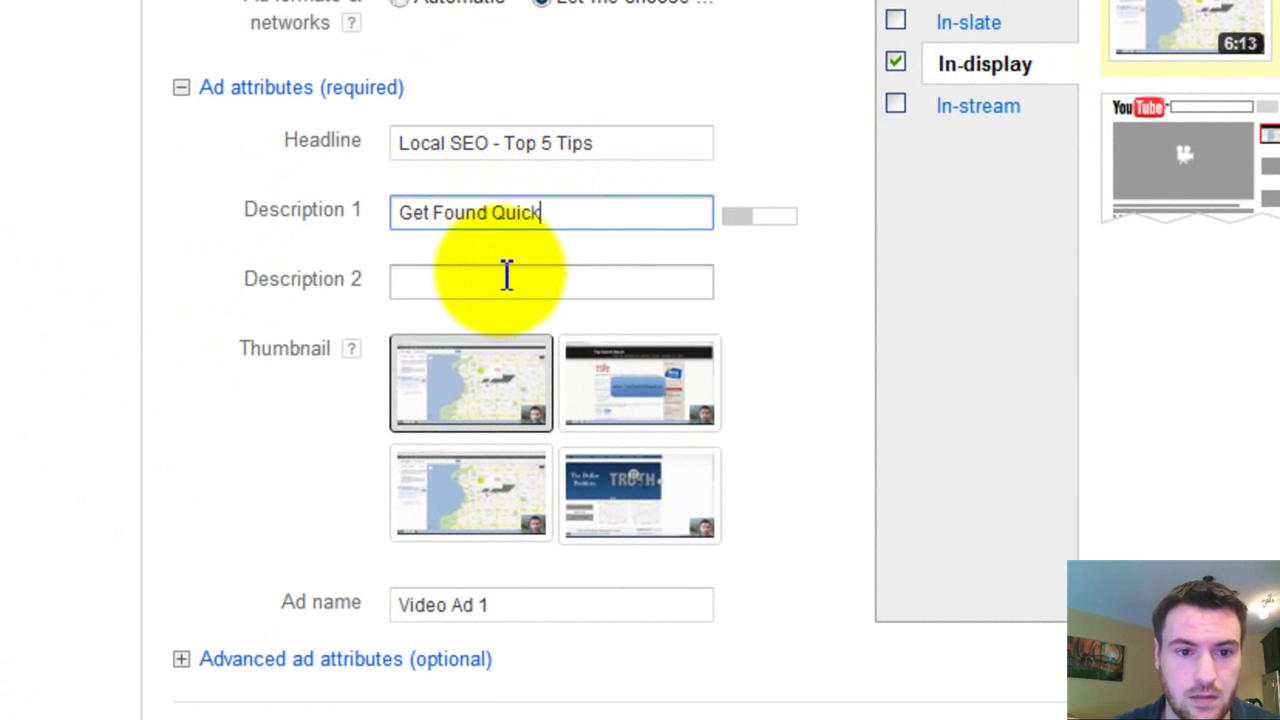
left_click(507, 279)
type("Pref")
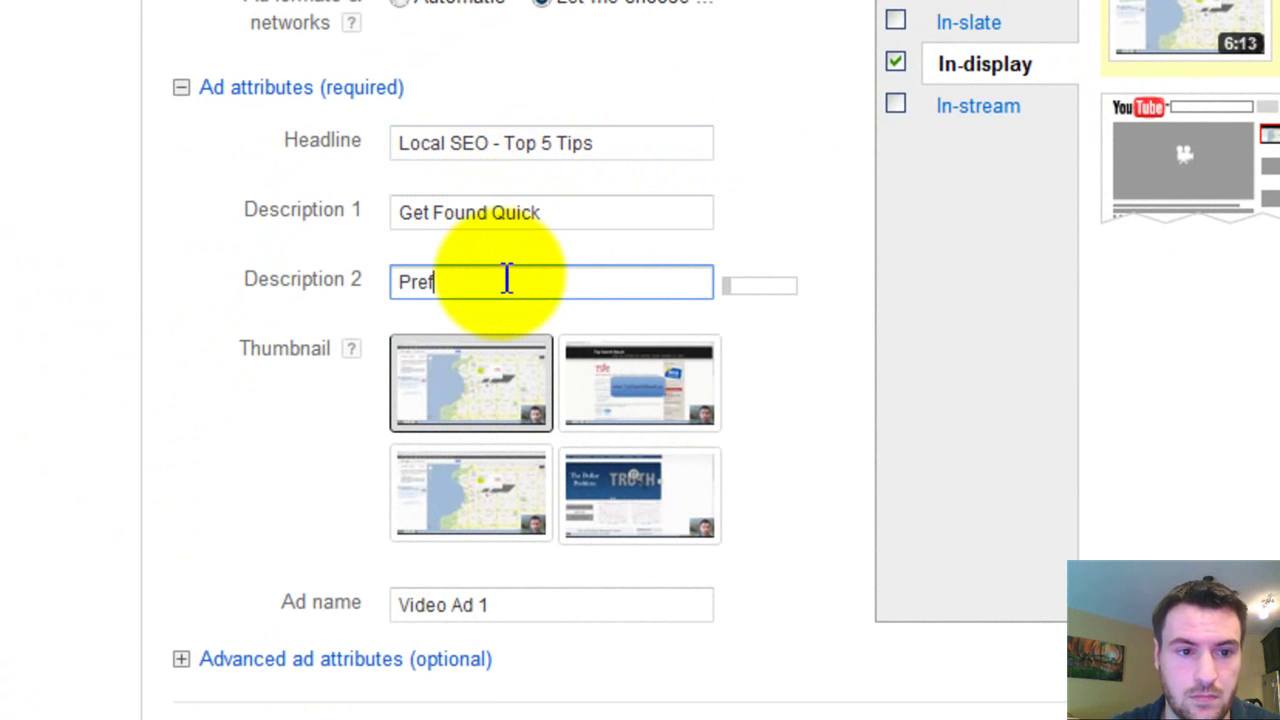
key("BackSpace")
key("BackSpace")
key("BackSpace")
type("erfect ")
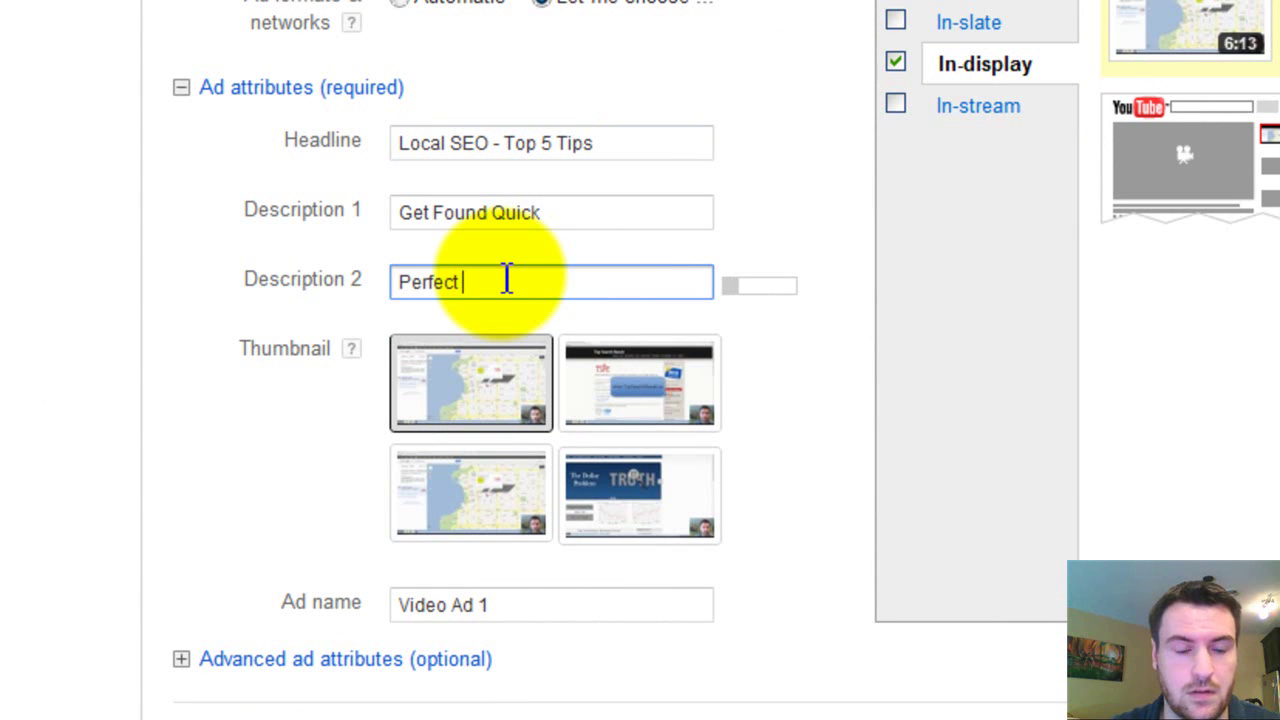
type("For Small Bu")
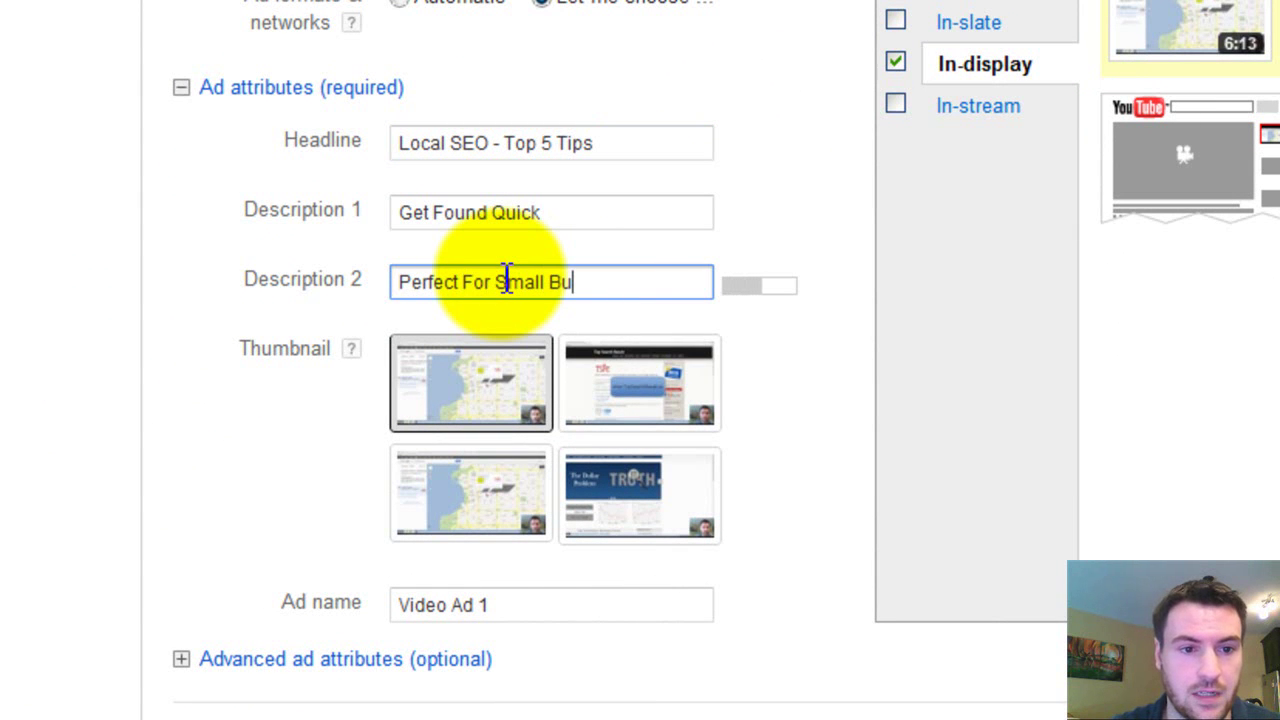
type("sinesses")
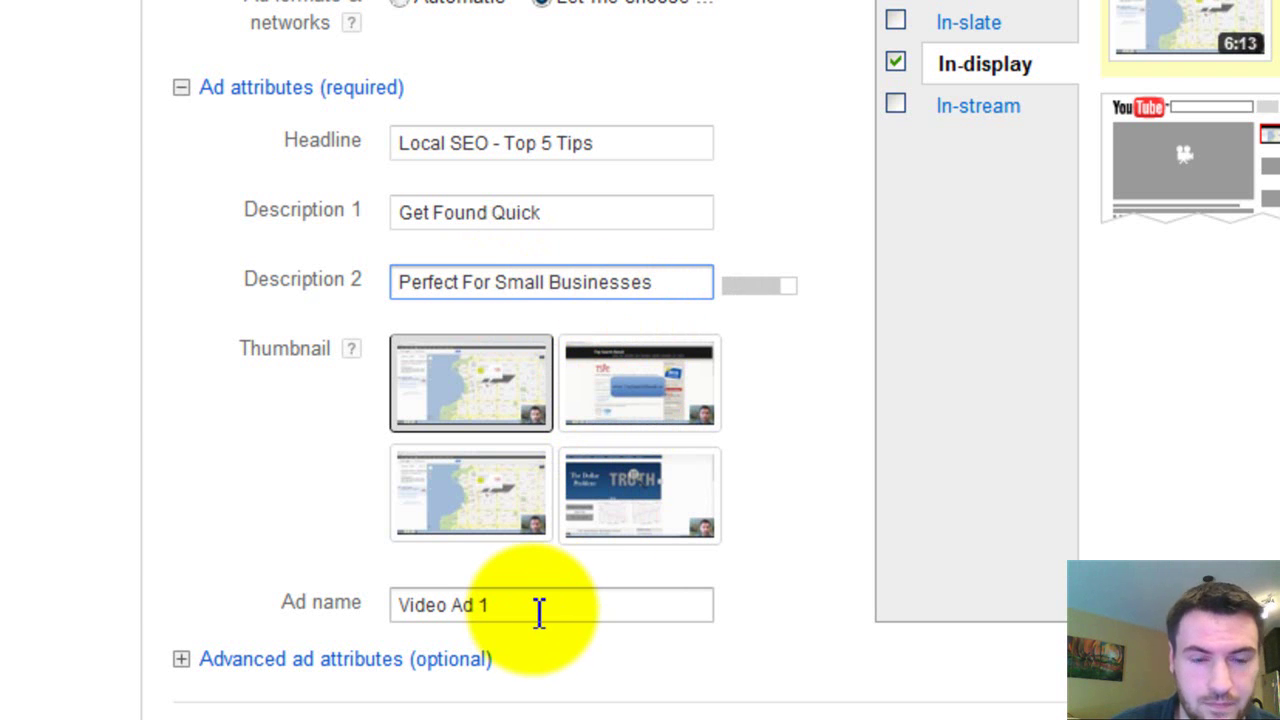
left_click_drag(539, 612, 383, 609)
type("L")
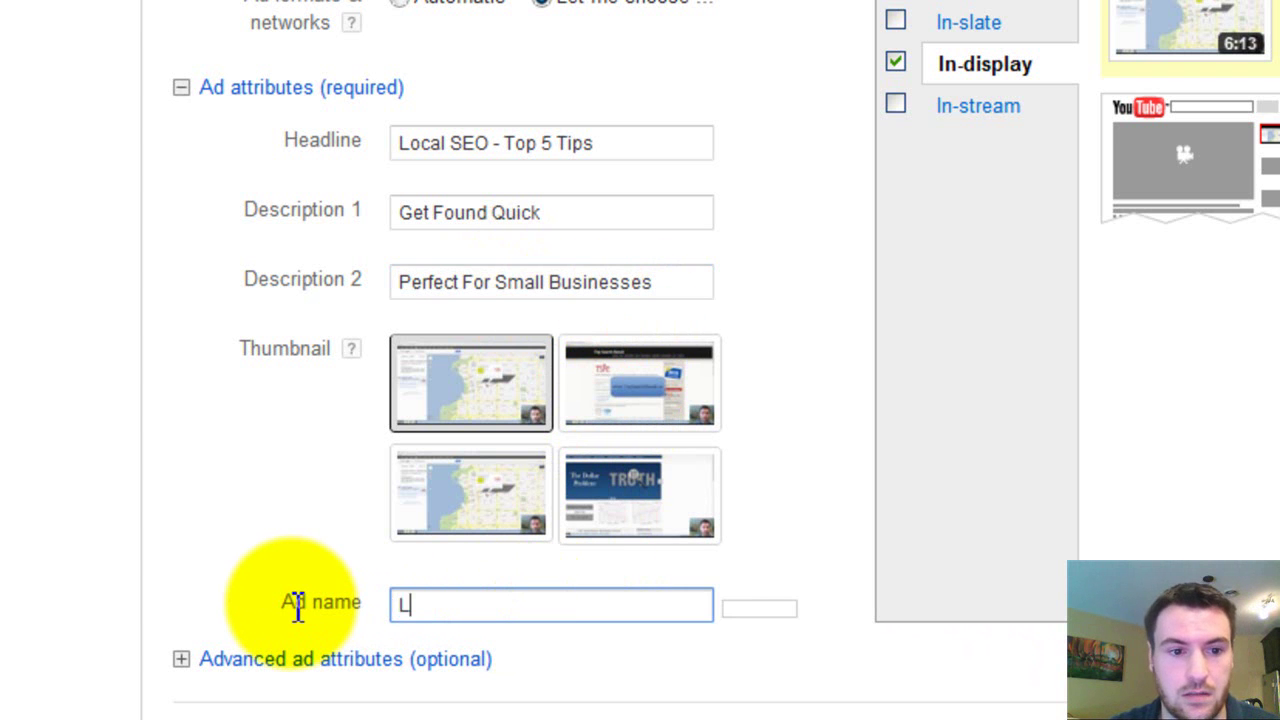
type("ocal SEO")
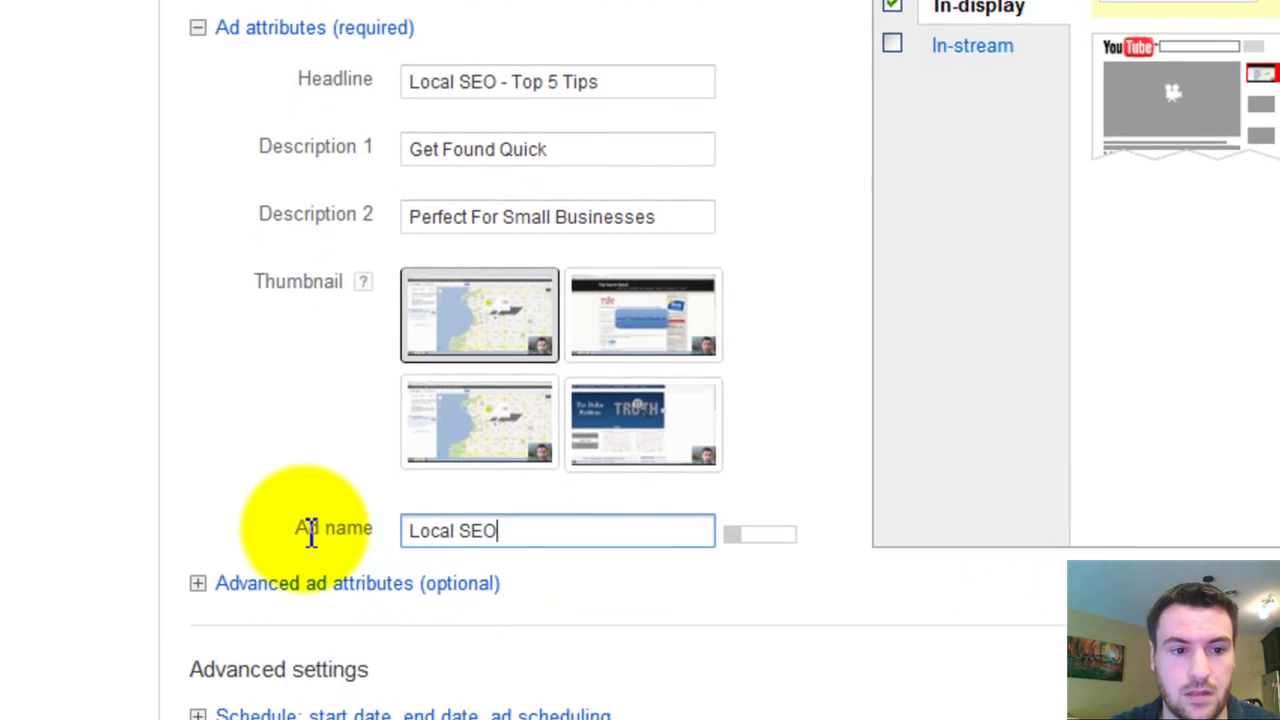
Step: Expand Advanced ad attributes, Schedule and frequency capping settings, keeping their defaults
left_click(280, 380)
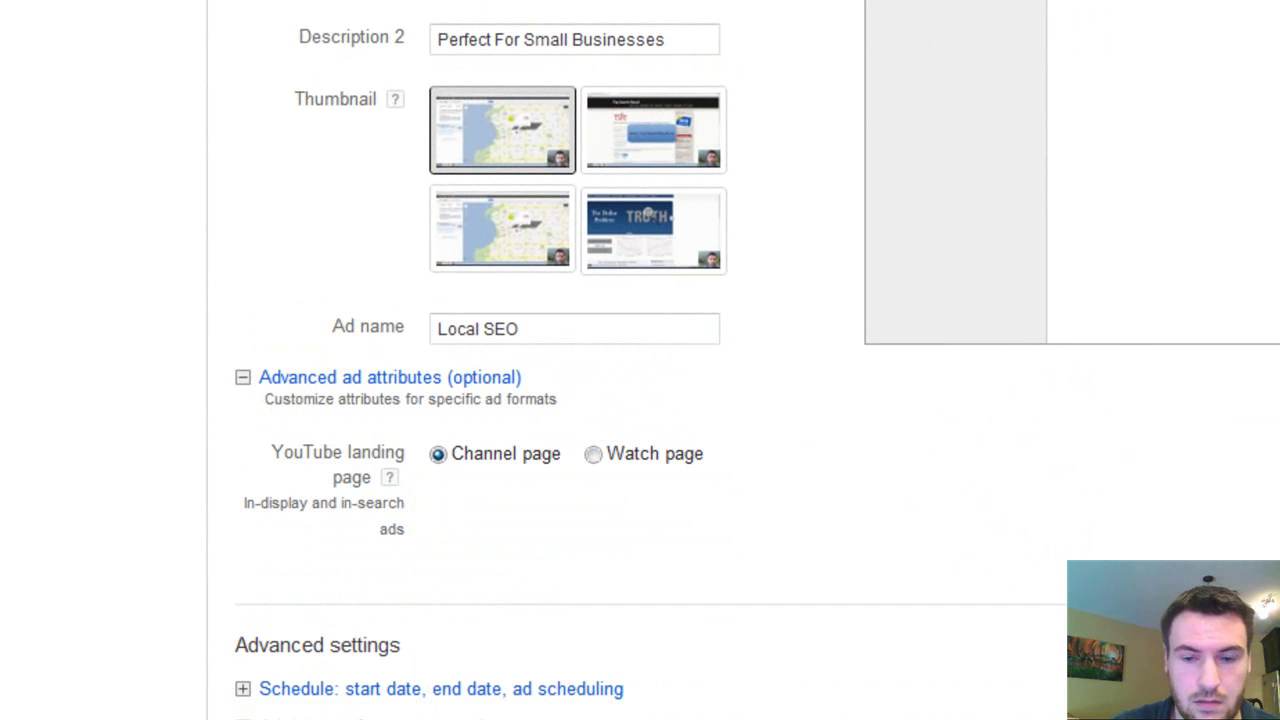
scroll(640, 360, "down", 3)
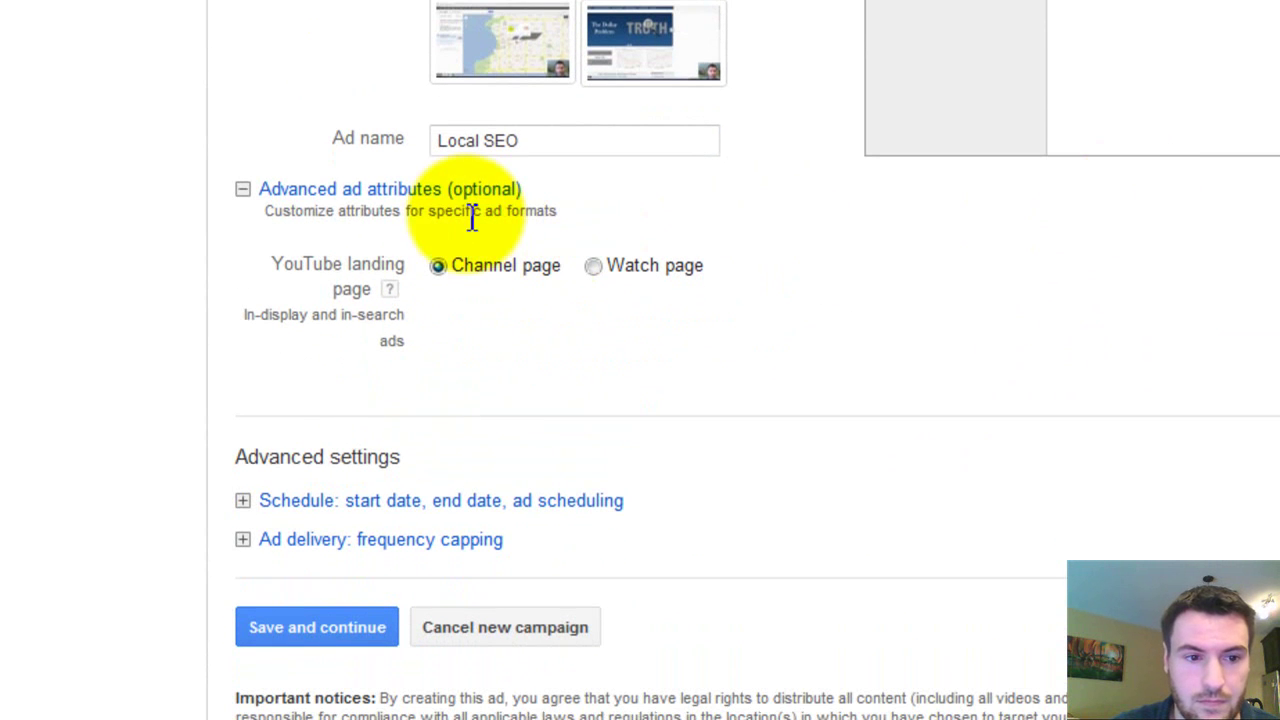
left_click(322, 503)
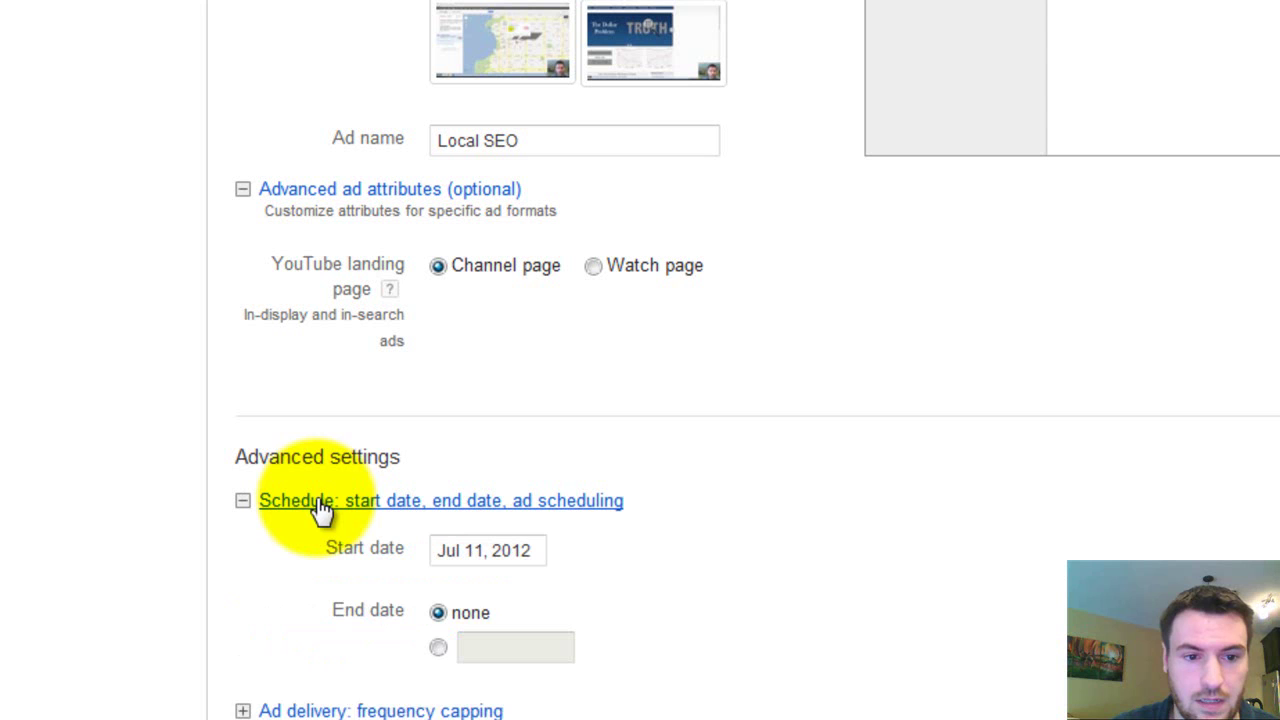
scroll(413, 537, "down", 3)
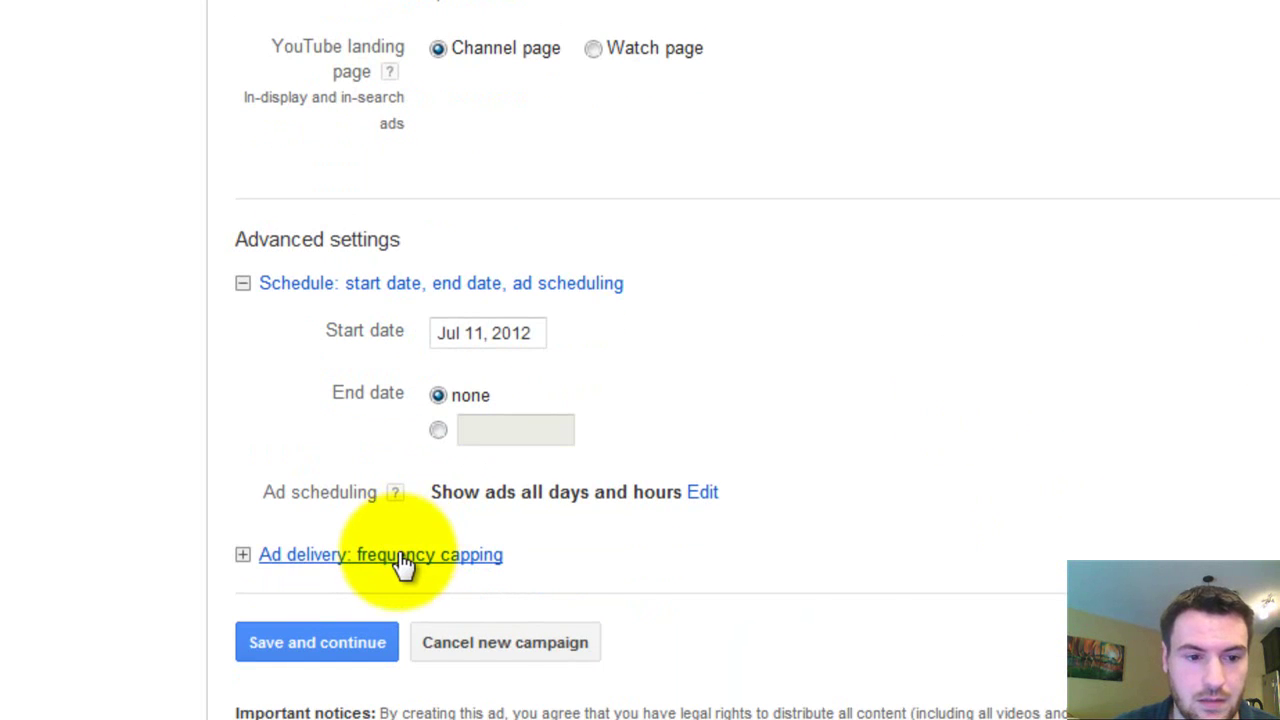
left_click(400, 556)
scroll(757, 360, "down", 3)
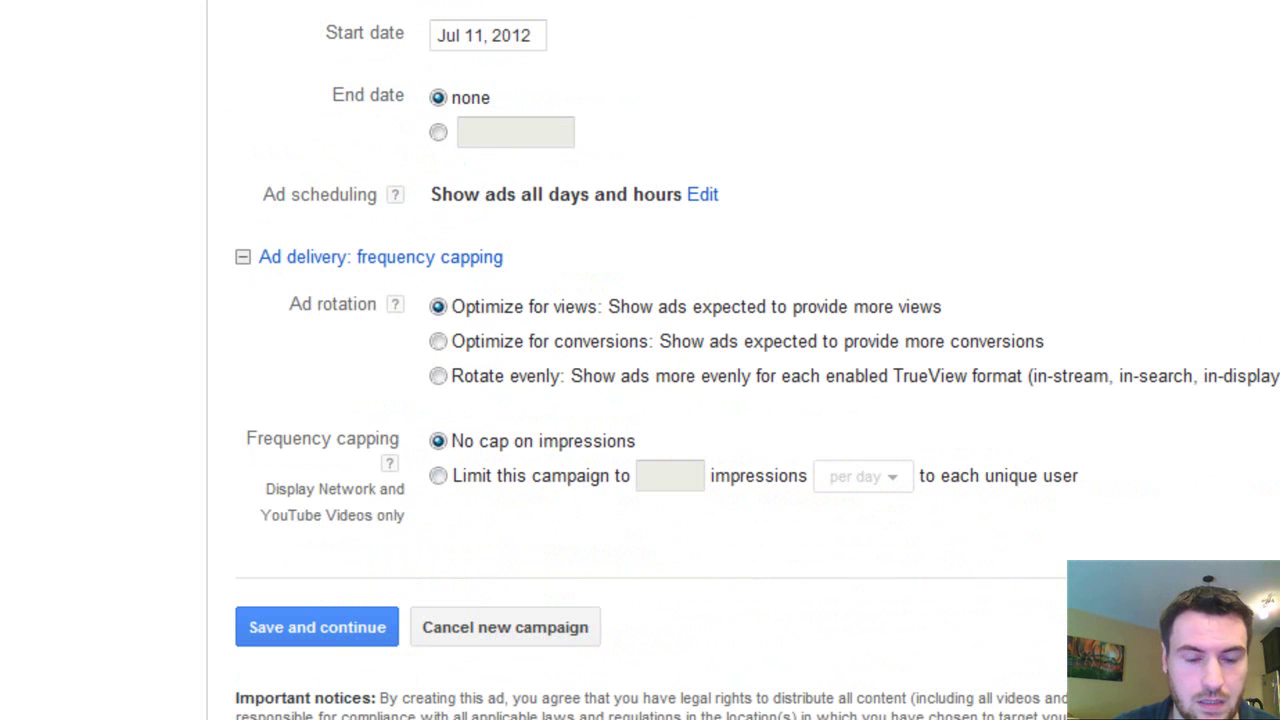
scroll(757, 360, "up", 1)
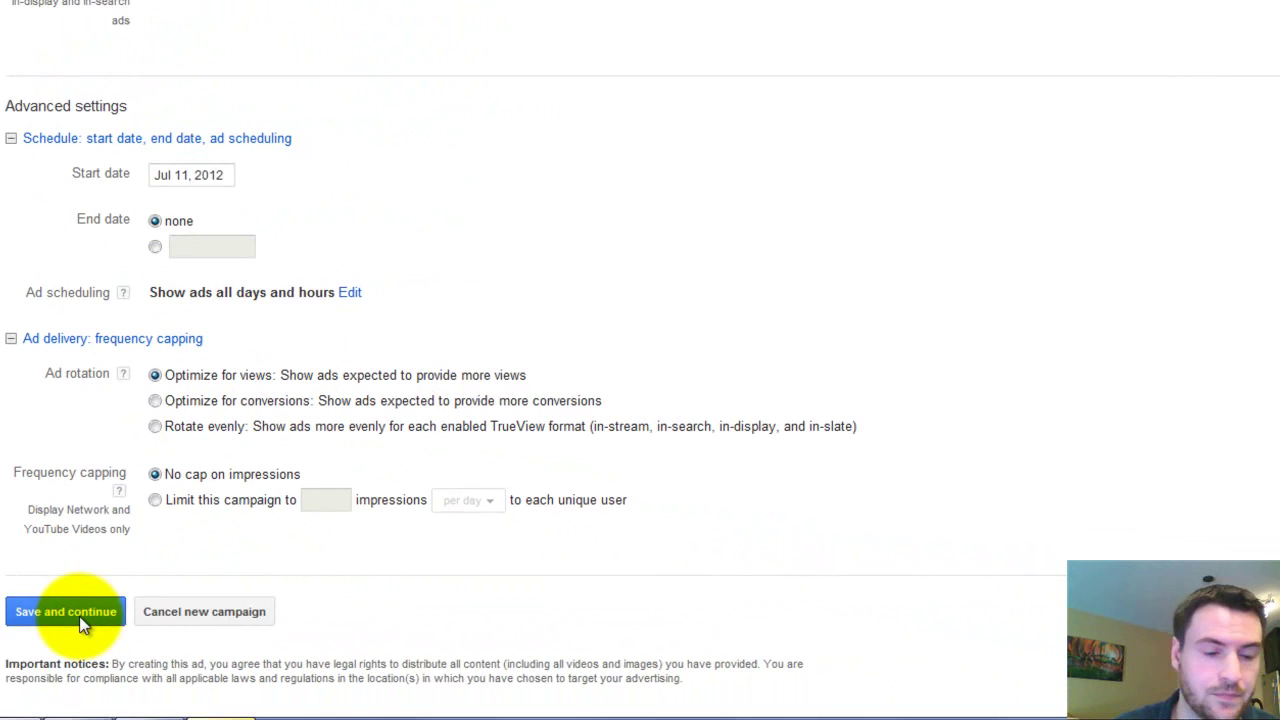
Step: Save the ad and enter a maximum cost per view of CA$ .10 on the targeting step
left_click(66, 612)
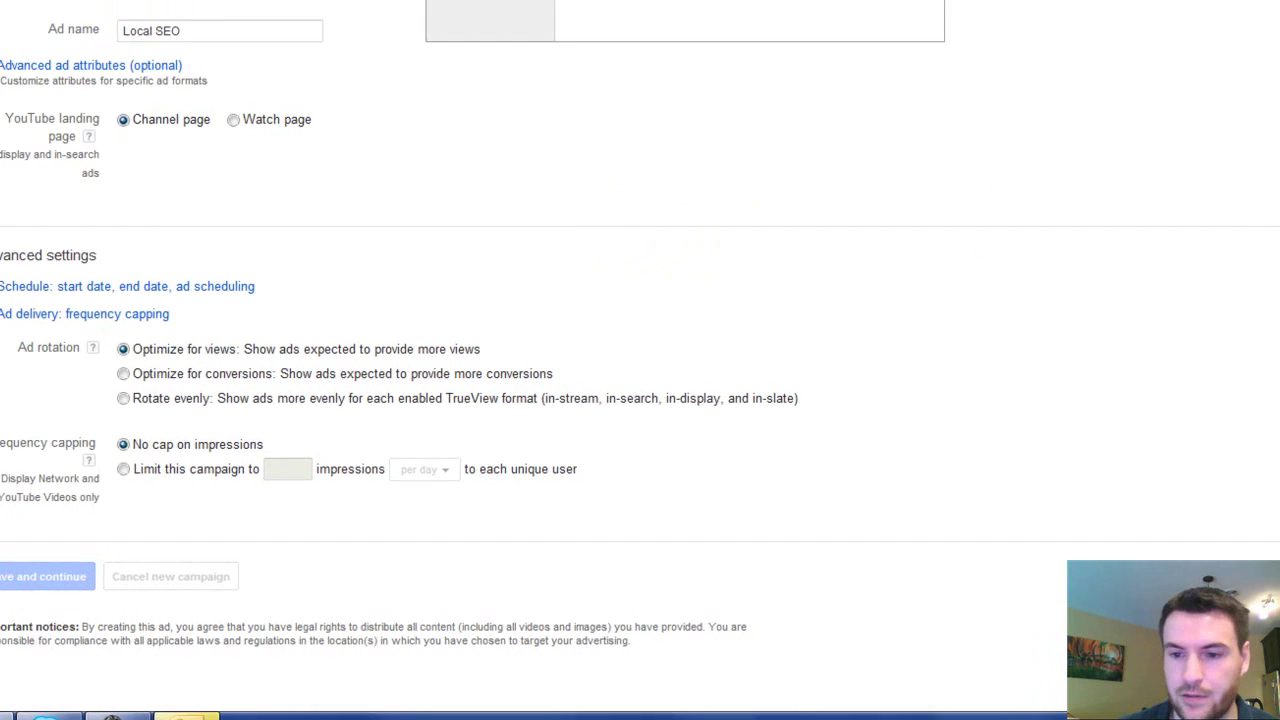
scroll(1246, 245, "up", 3)
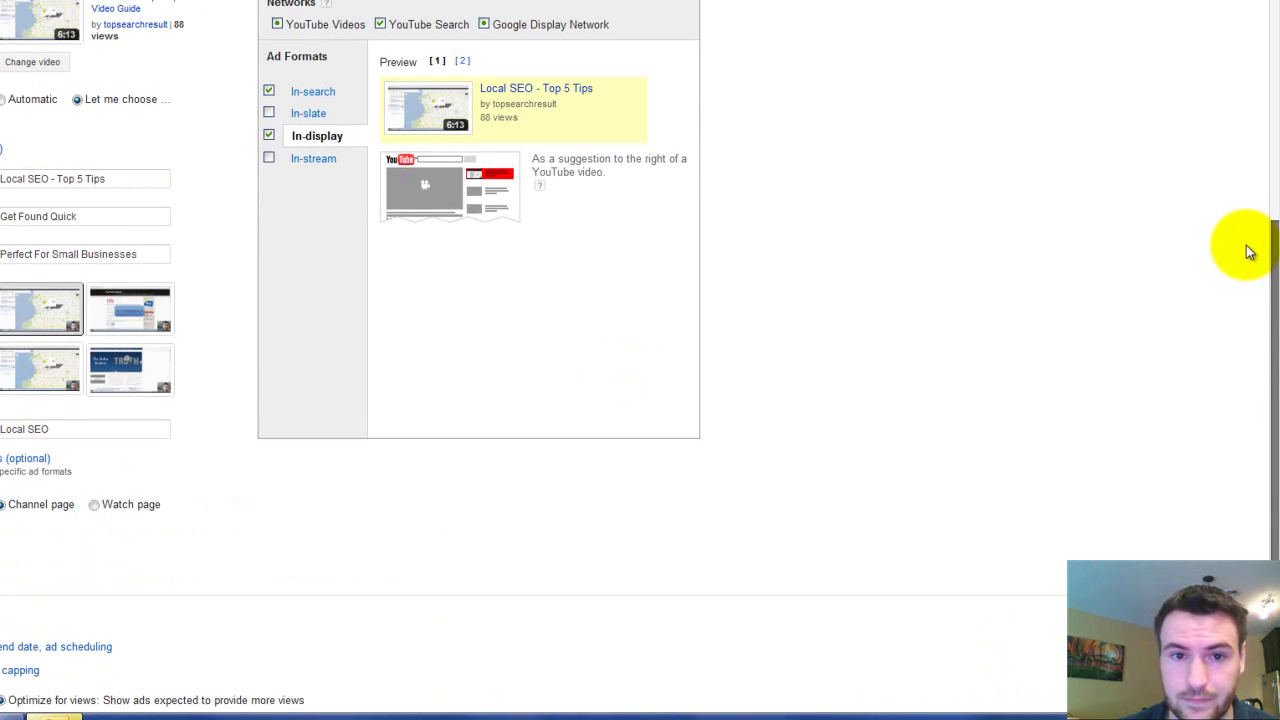
scroll(1246, 245, "up", 1)
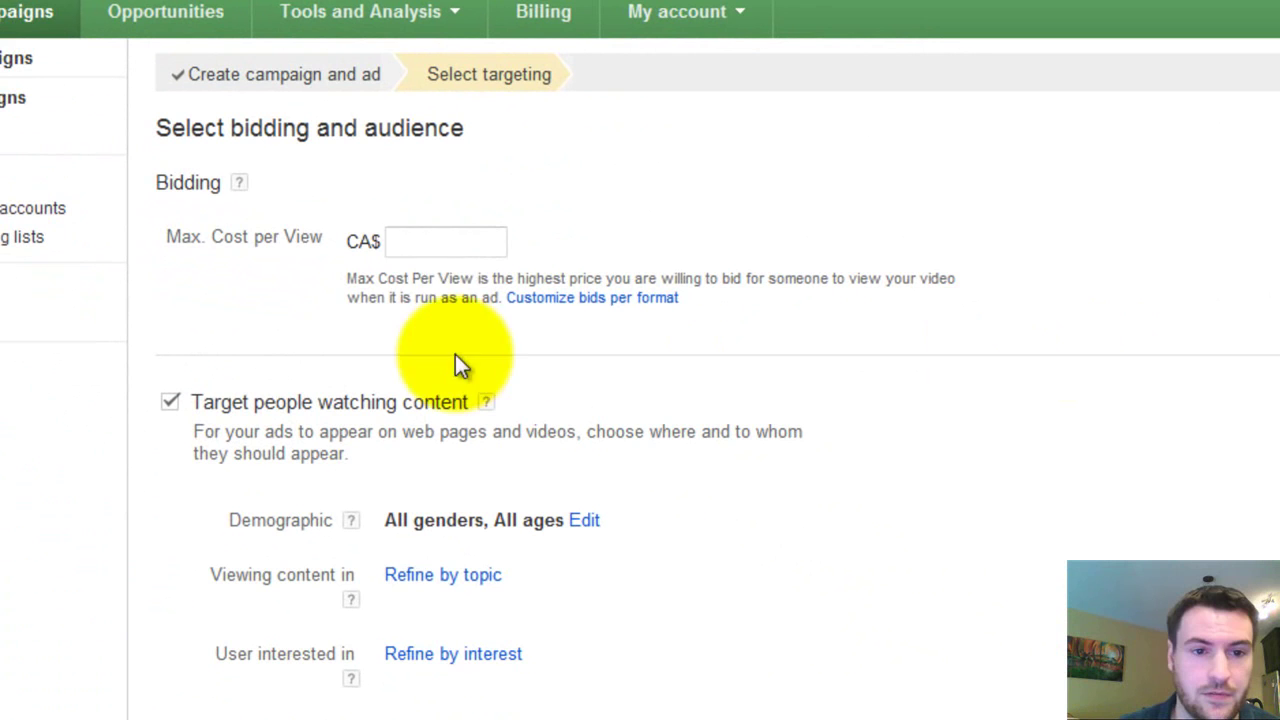
left_click(449, 250)
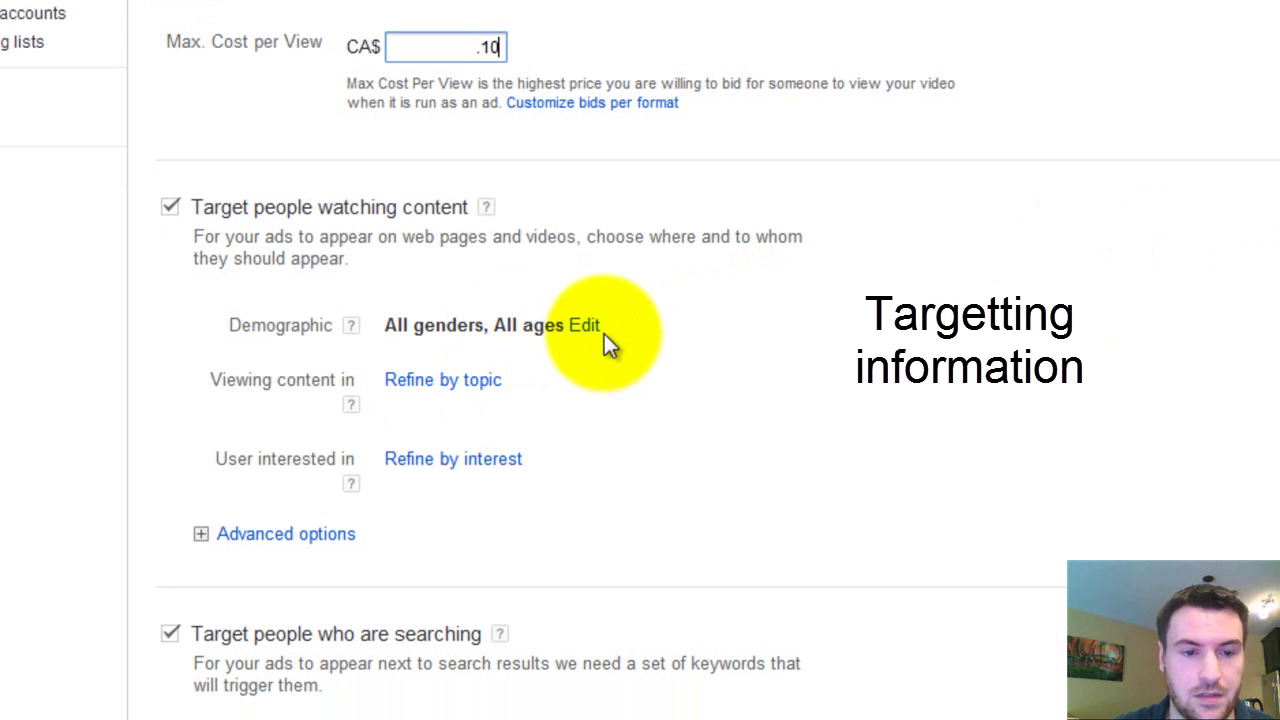
Step: Search 'search engine marketing' and add the Marketing and Search Engine Optimization & Marketing topics
left_click(452, 393)
left_click(500, 391)
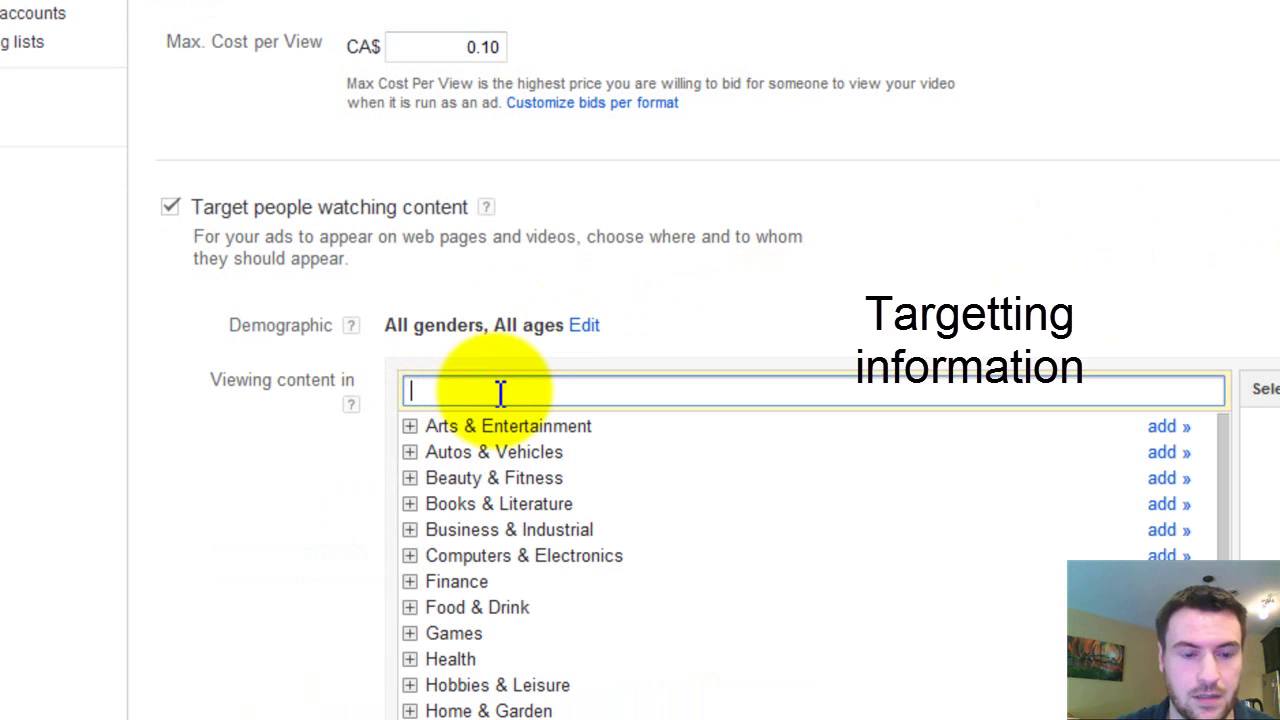
type("sear")
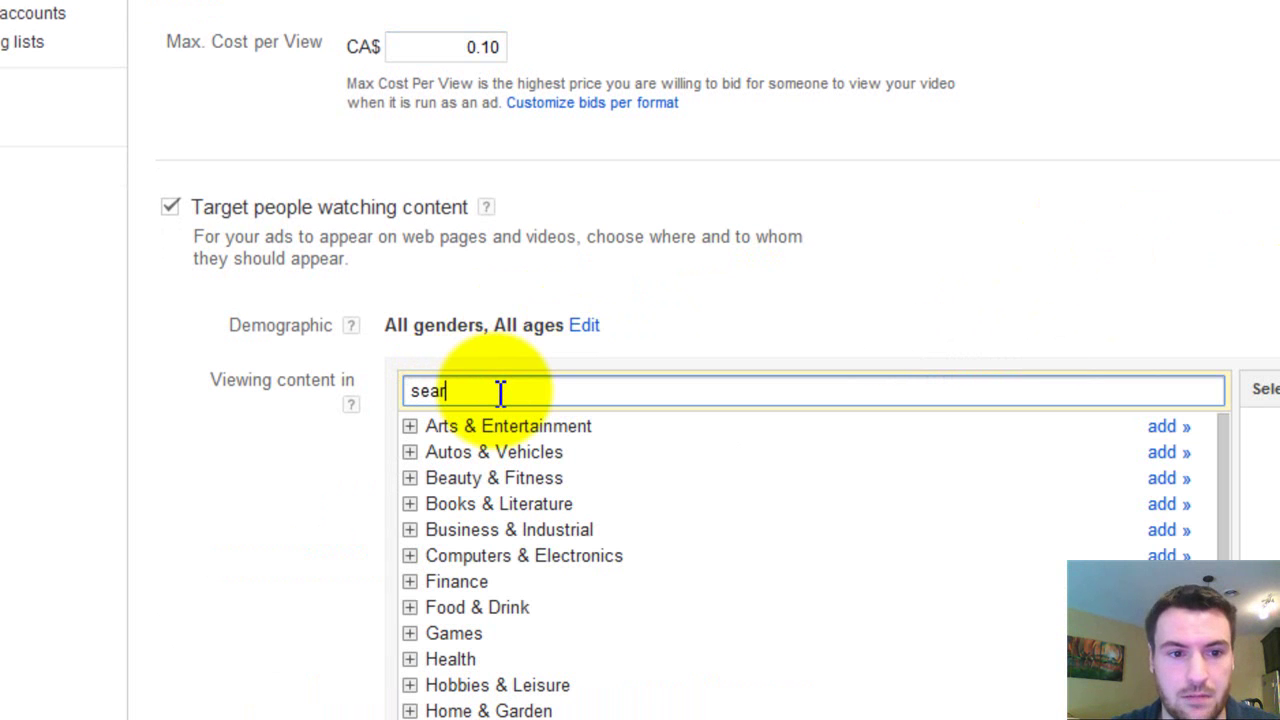
type("ch engine ")
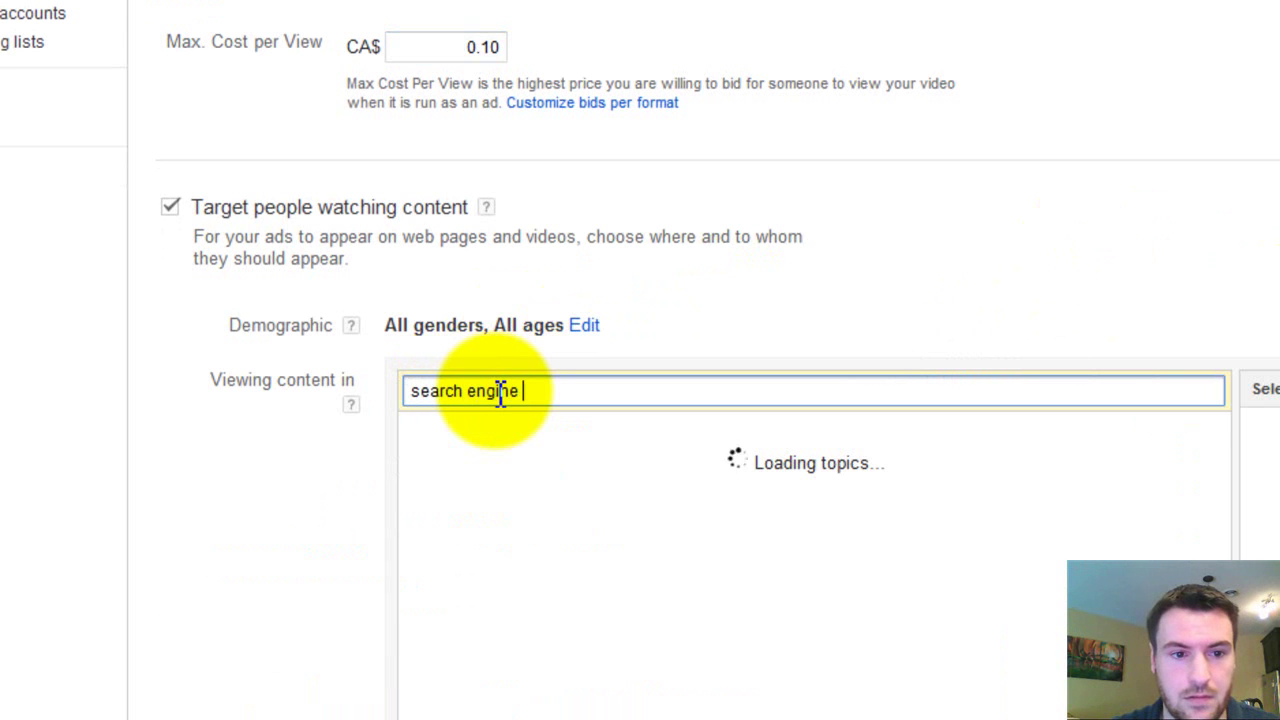
type("marketing")
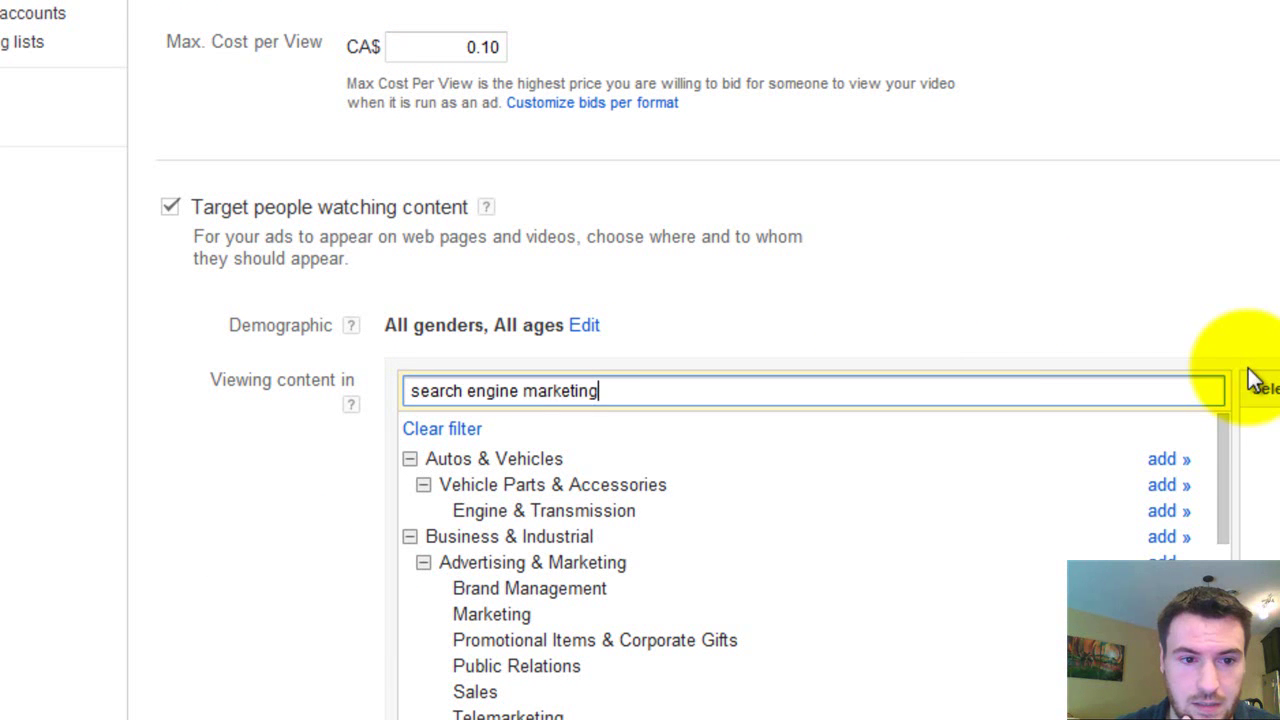
left_click_drag(1225, 481, 1229, 538)
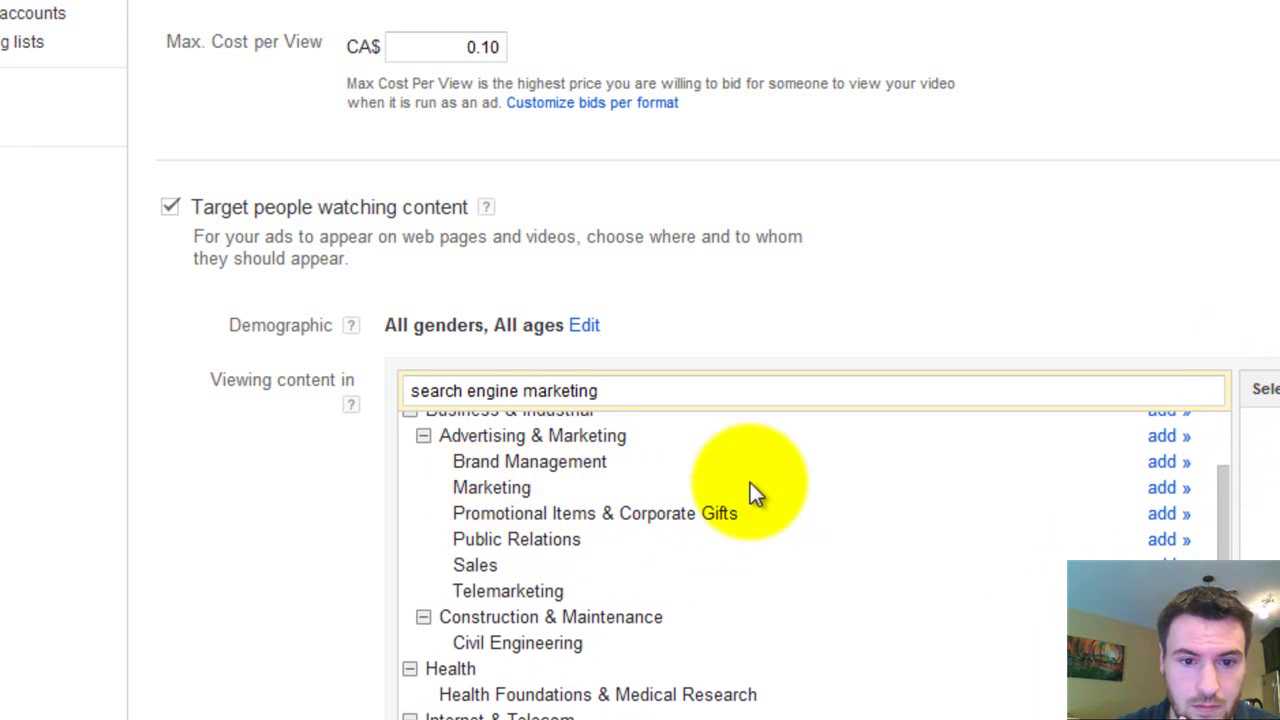
left_click(1172, 488)
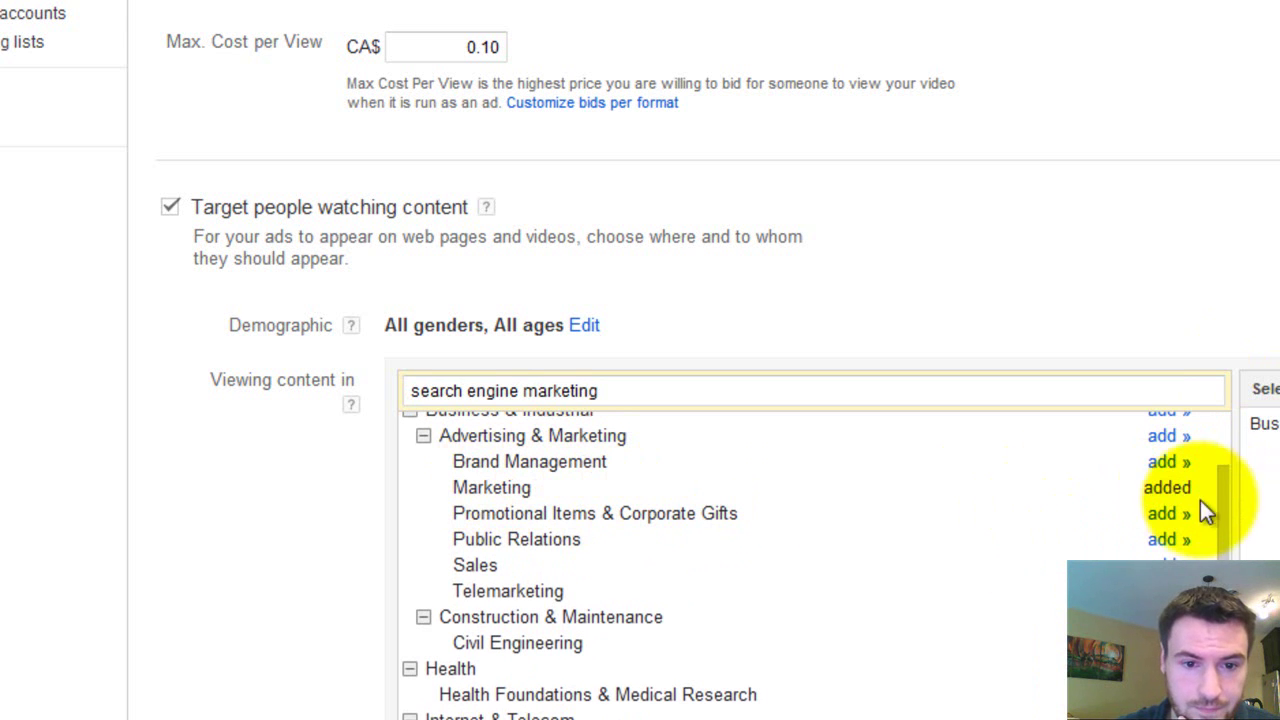
scroll(1200, 520, "down", 4)
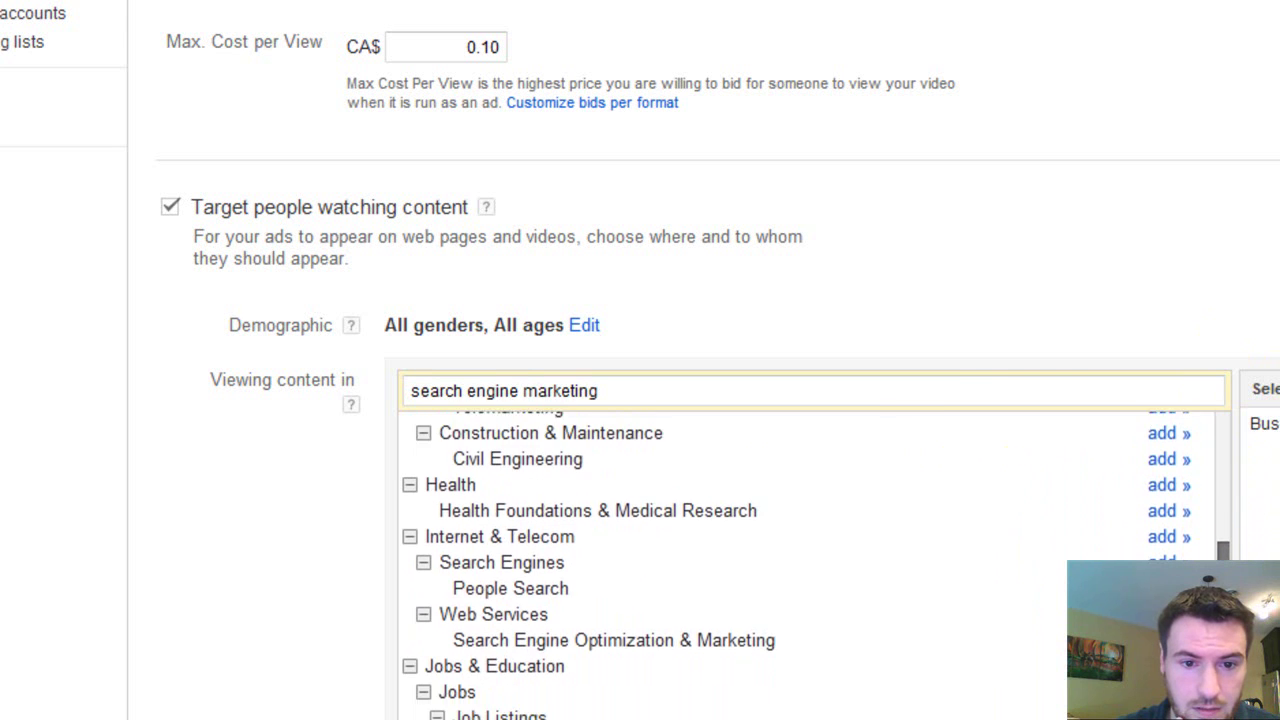
scroll(783, 600, "down", 1)
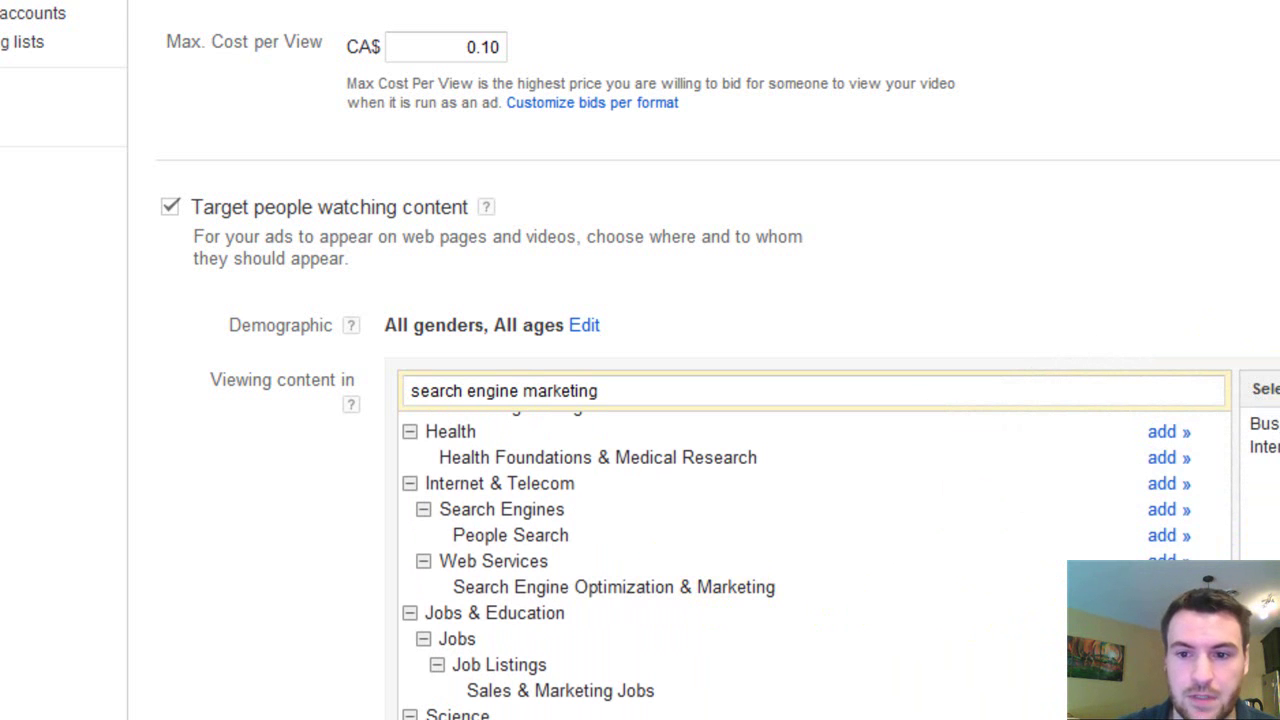
left_click(1169, 587)
scroll(640, 400, "down", 2)
scroll(1081, 524, "down", 3)
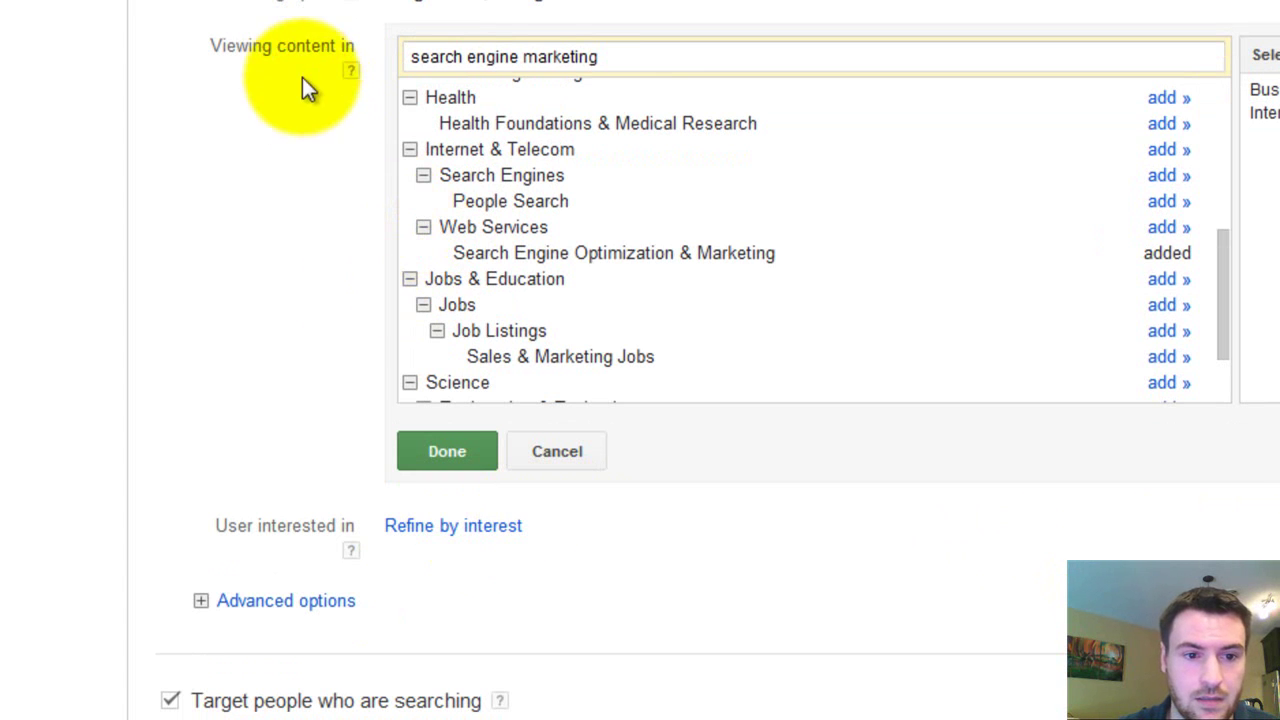
Step: Expand the advanced targeting options and review them
left_click(300, 600)
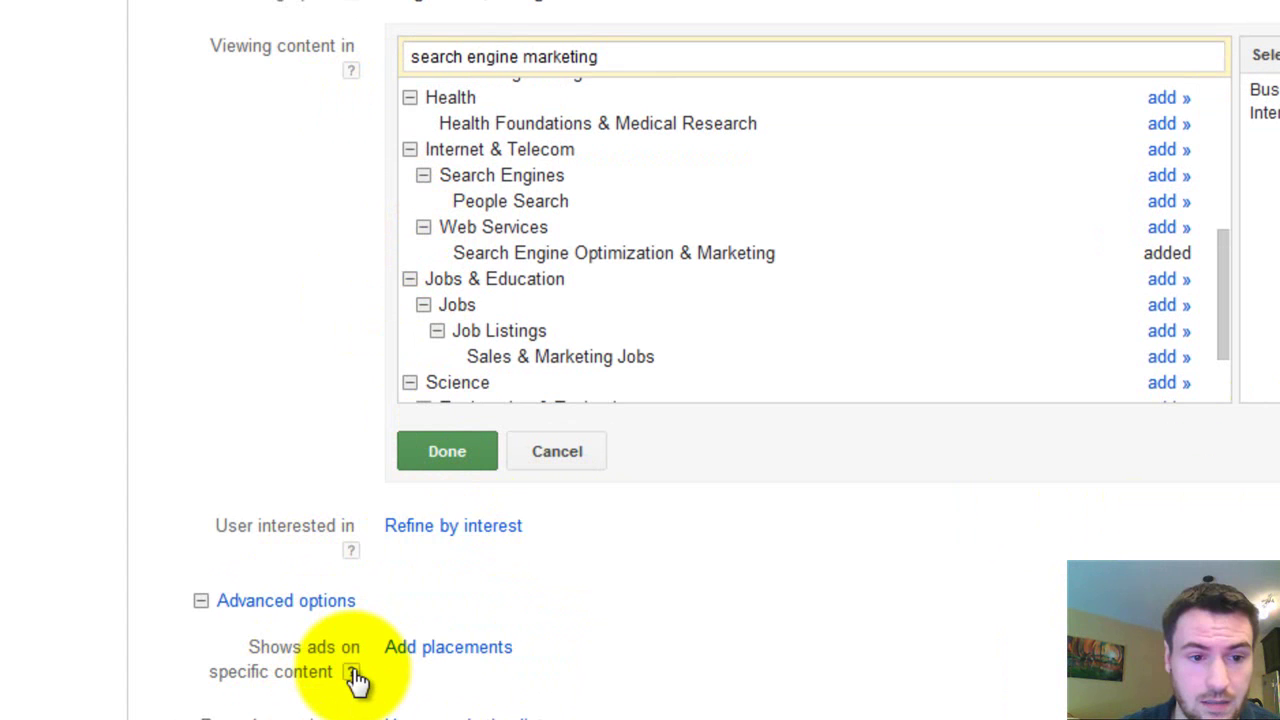
mouse_move(353, 673)
scroll(357, 681, "down", 5)
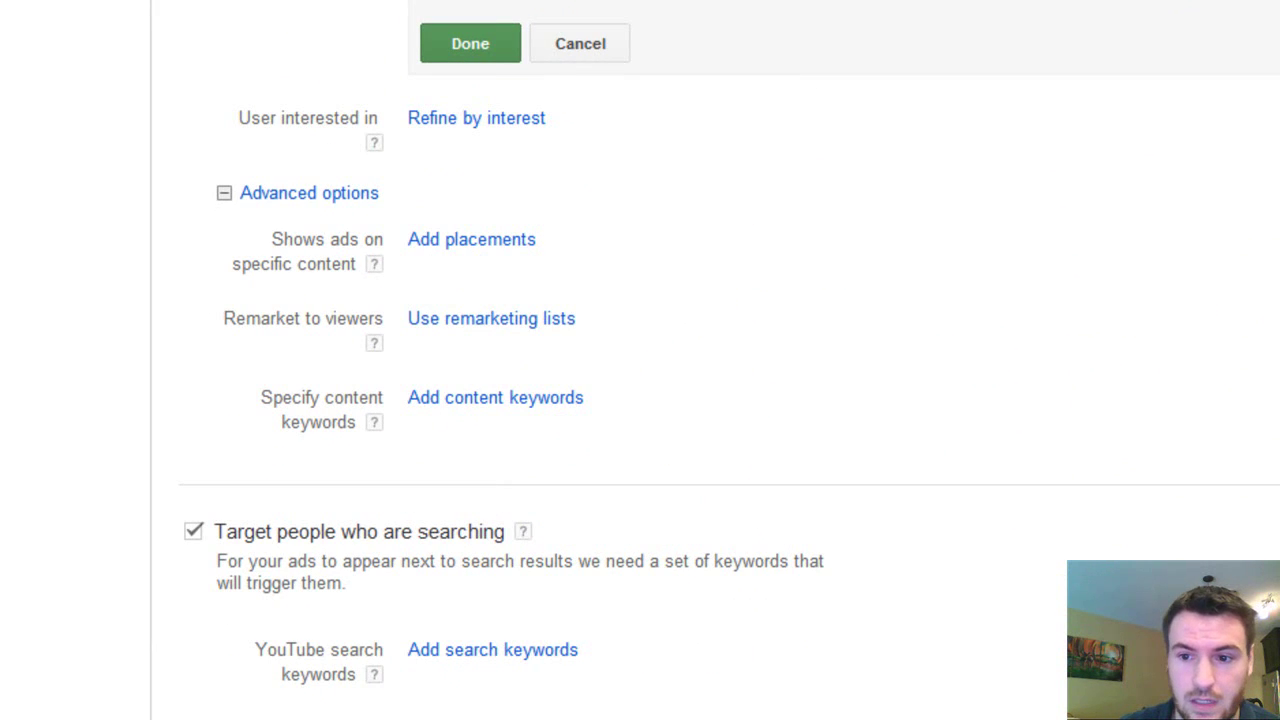
scroll(640, 360, "down", 3)
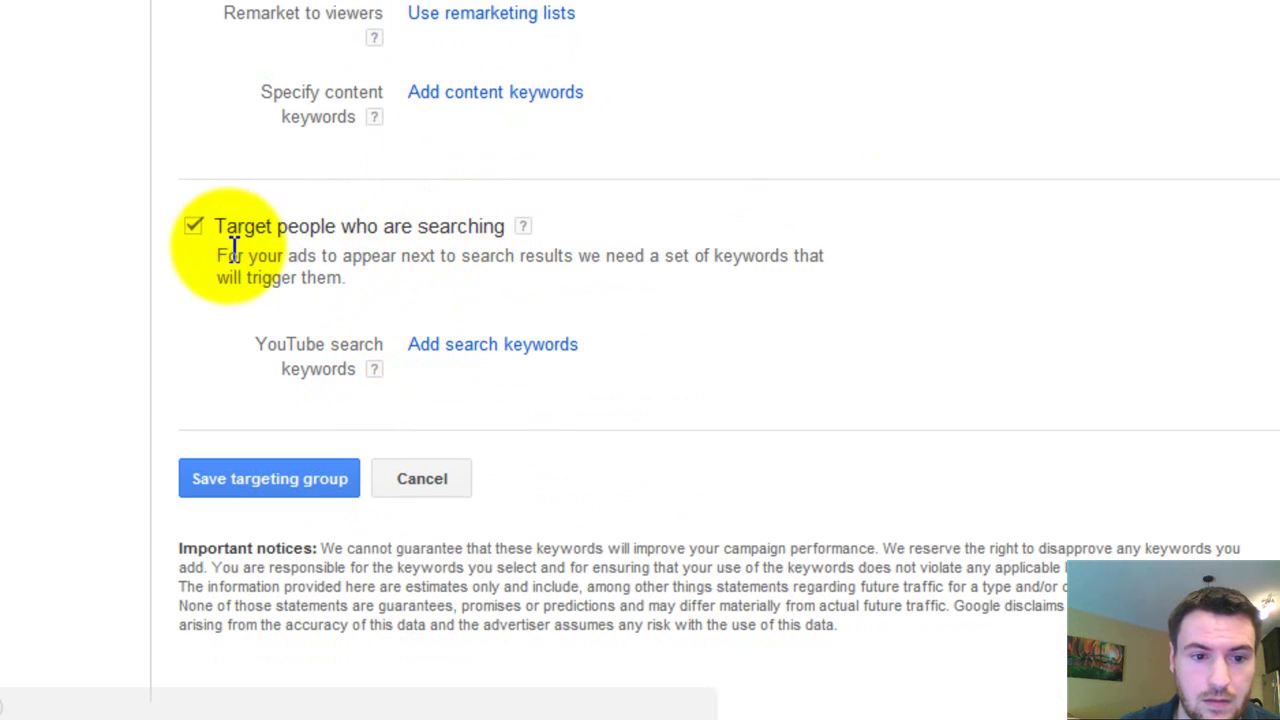
Step: Enter YouTube search keywords seo, search engine optimization and local online marketing
left_click(557, 360)
left_click(589, 343)
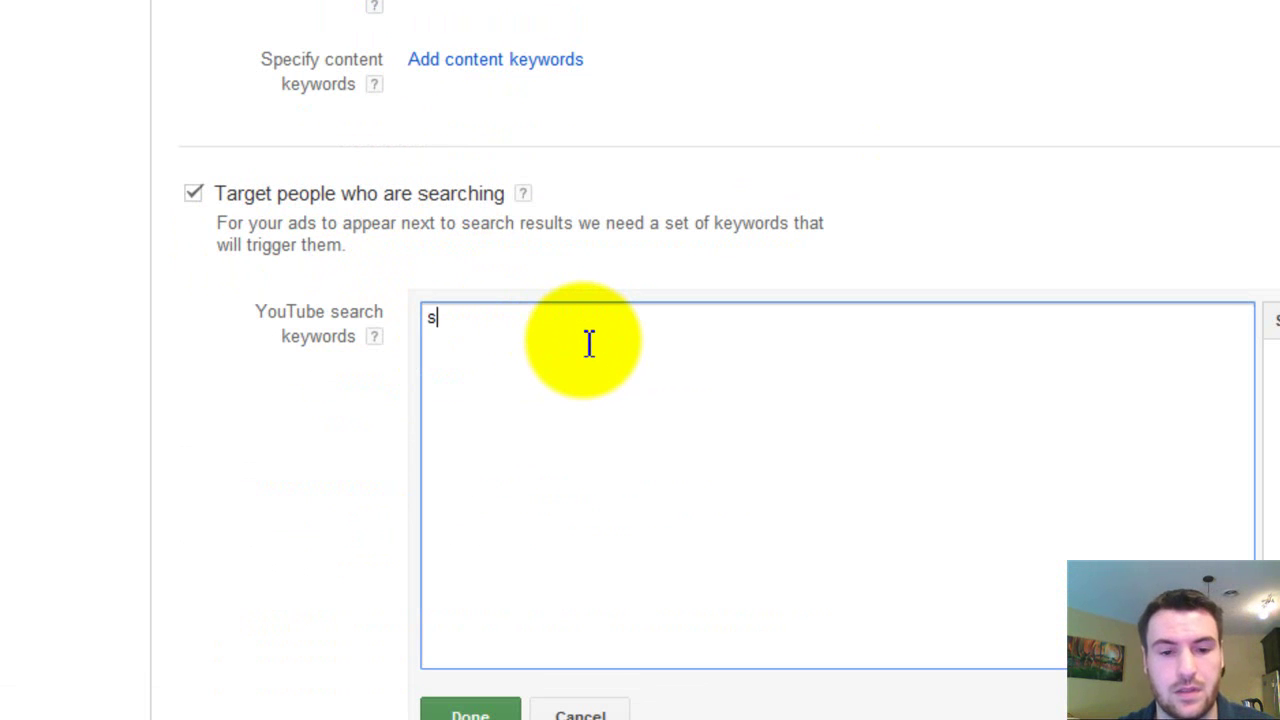
type("seo sear")
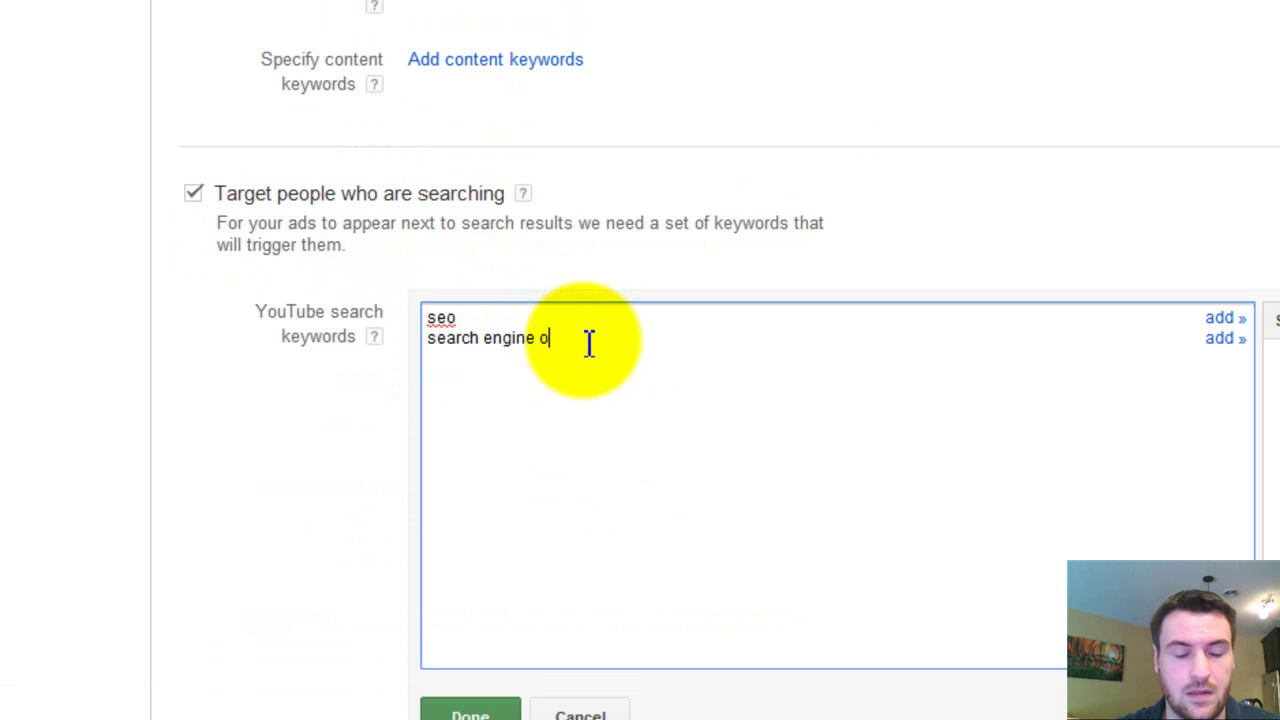
type("ch engine optimizatio")
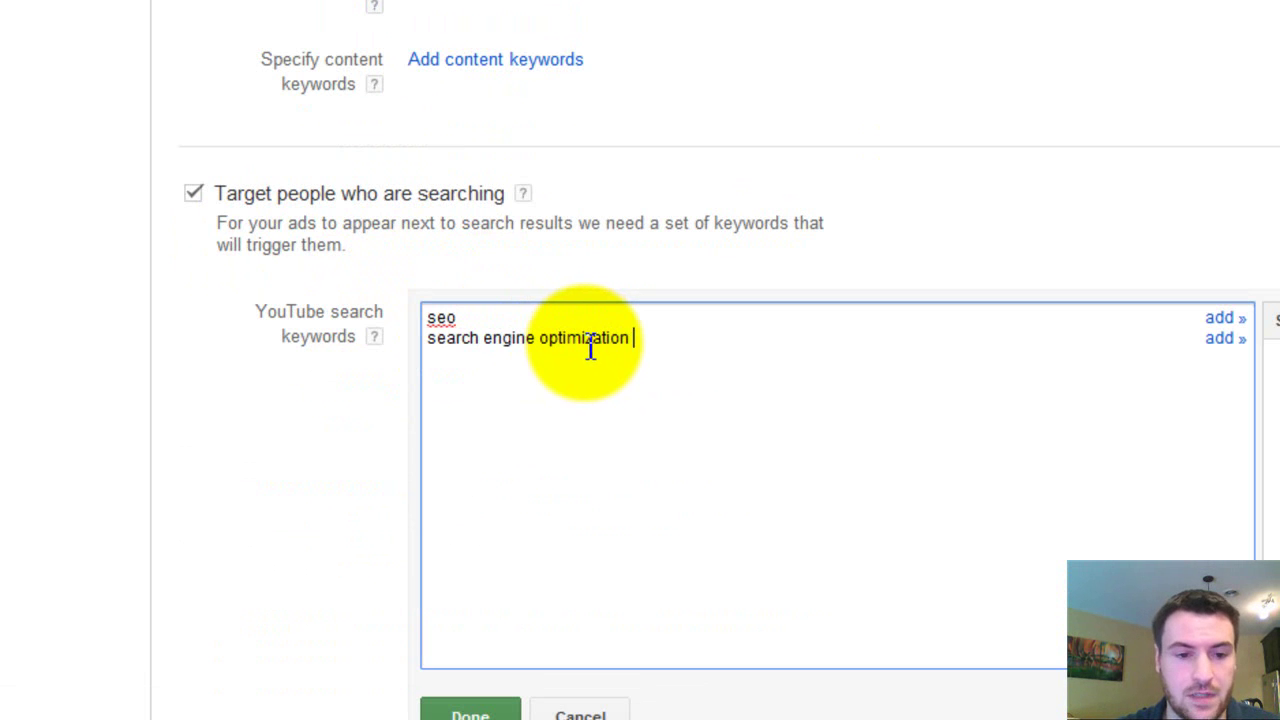
type("n")
key("Return")
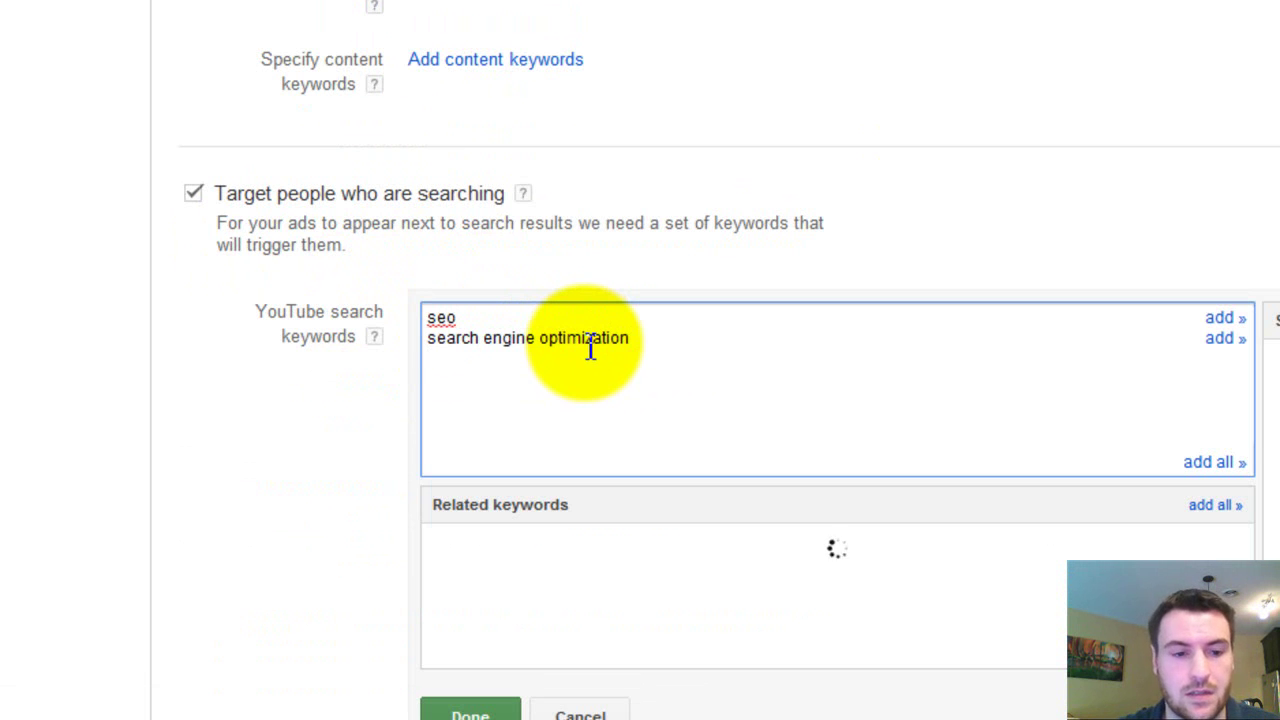
type("go")
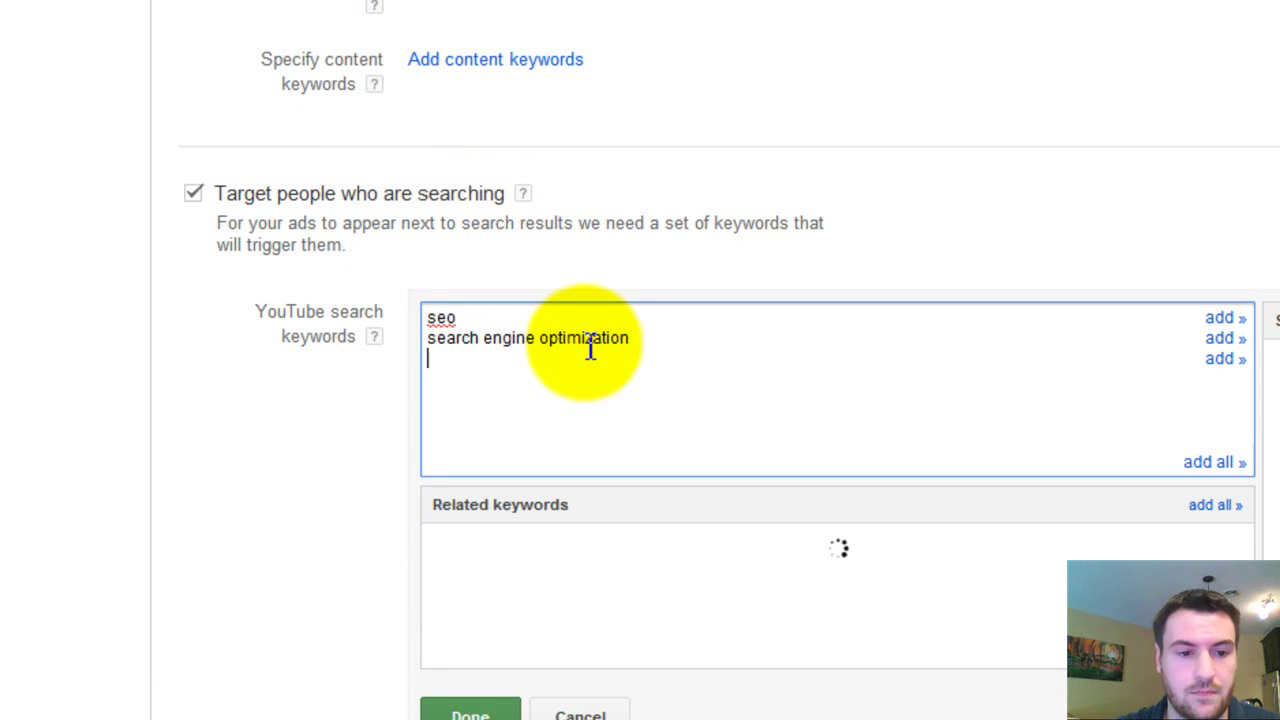
key("BackSpace")
type("local")
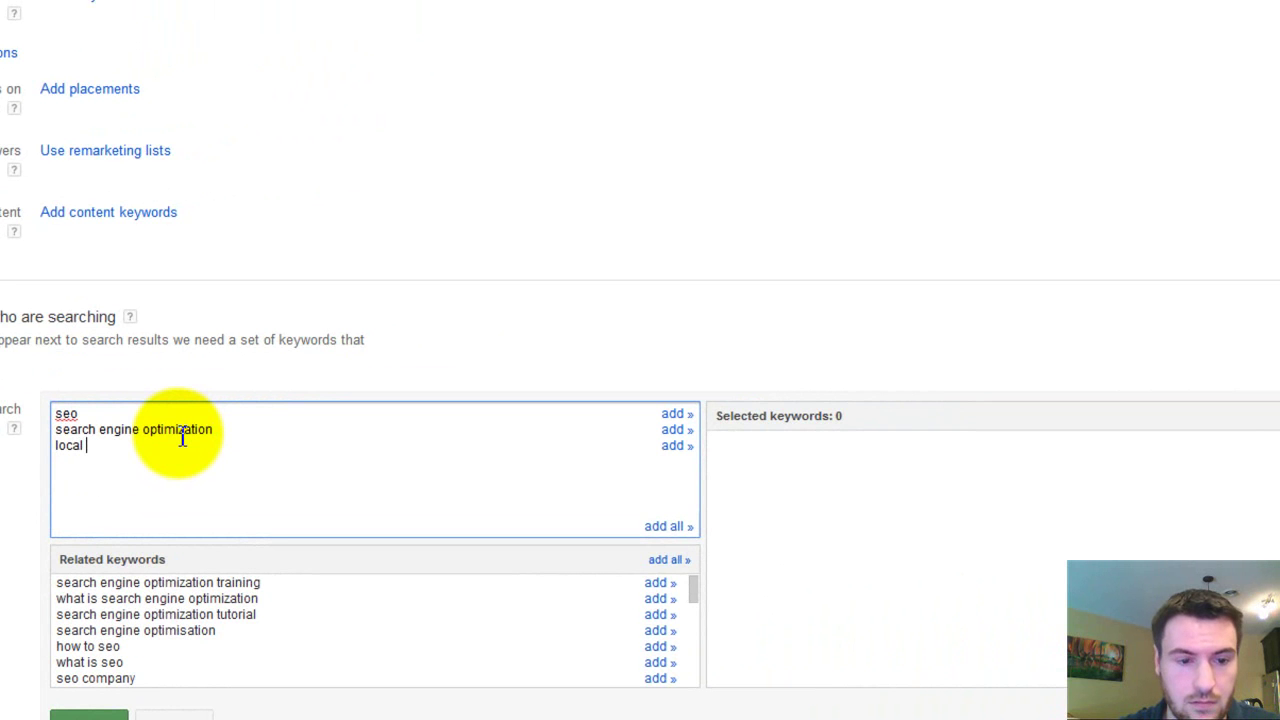
type(" online marke")
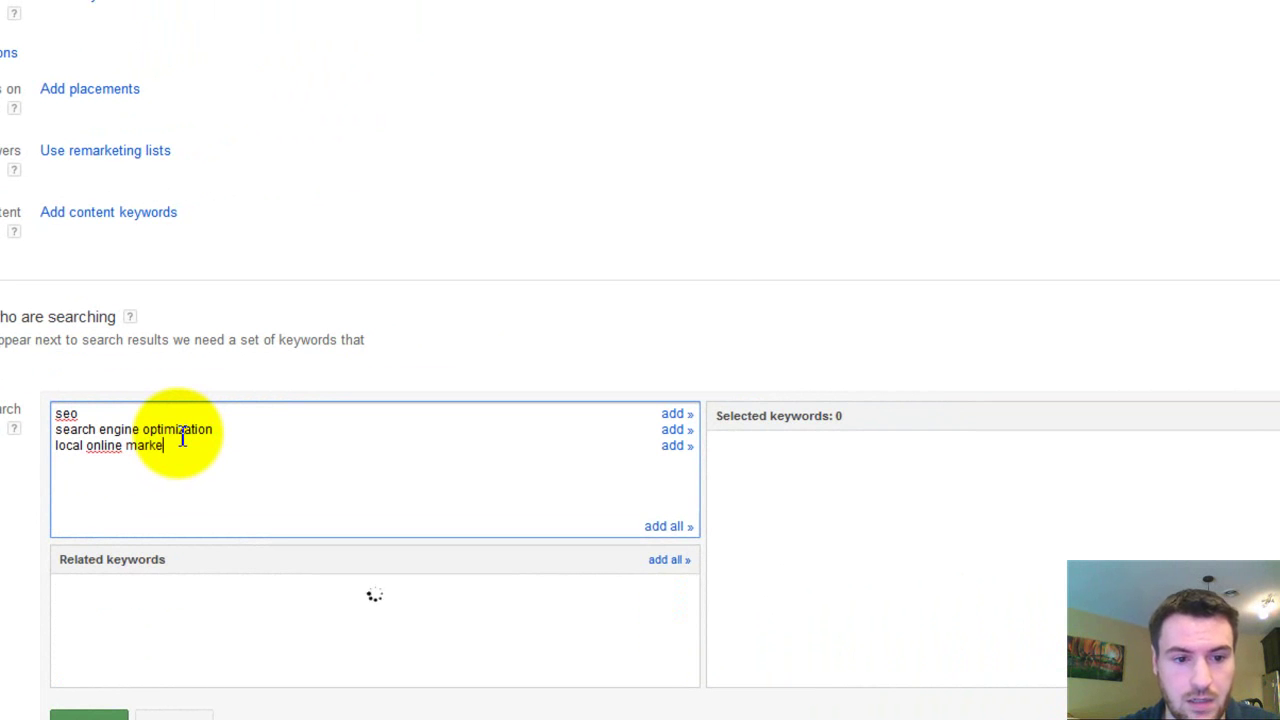
type("ting")
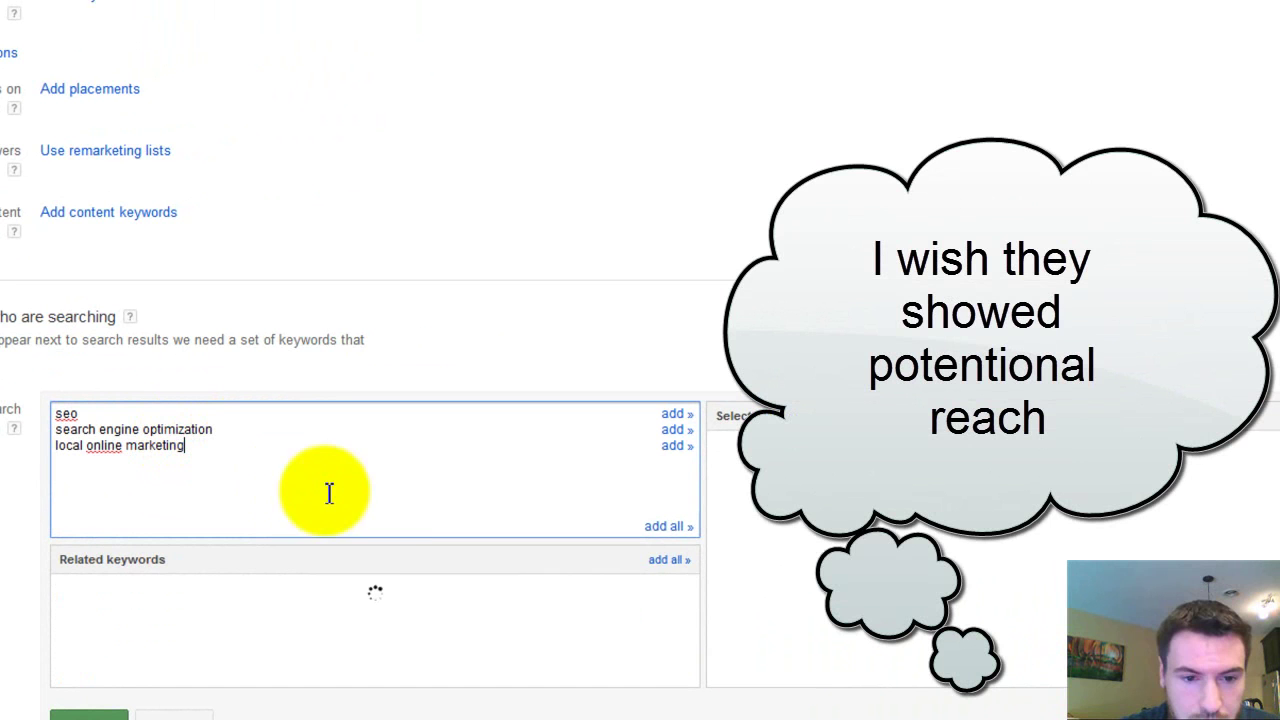
Step: Add those keywords plus 'search engine optimization training' and 'search engine optimization tutorial' to the selection
left_click(670, 415)
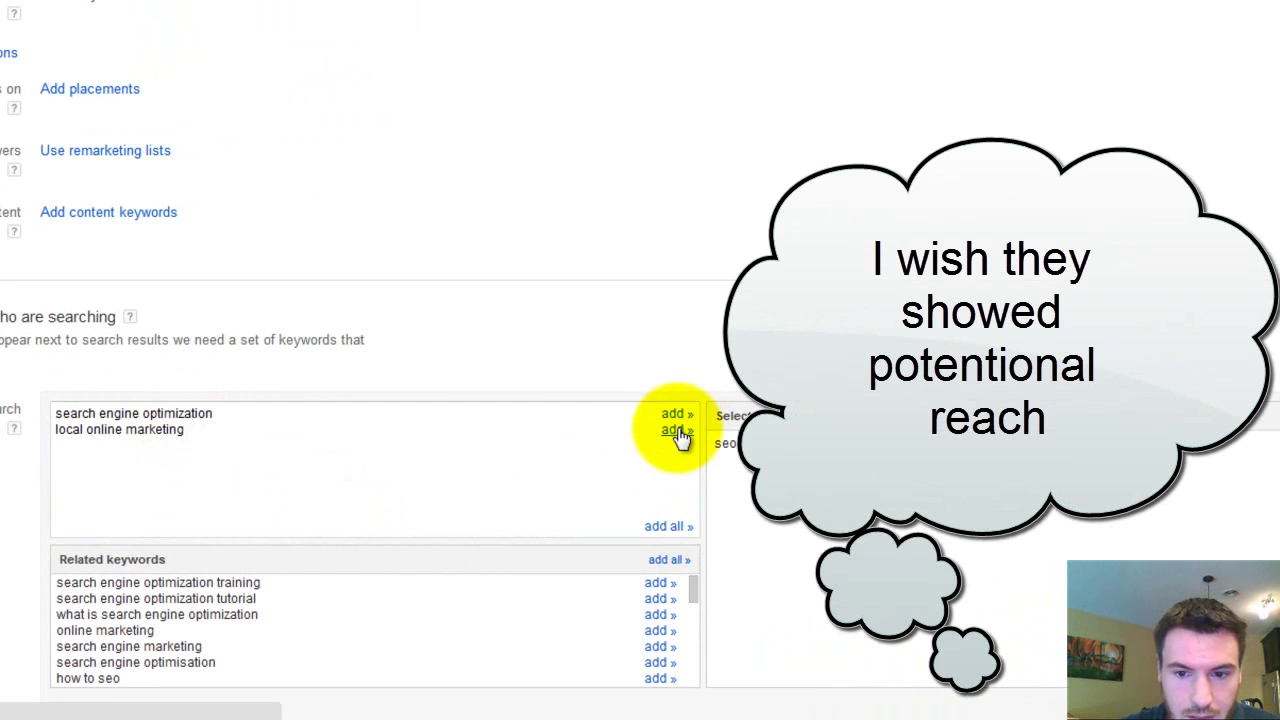
left_click(677, 430)
left_click(675, 414)
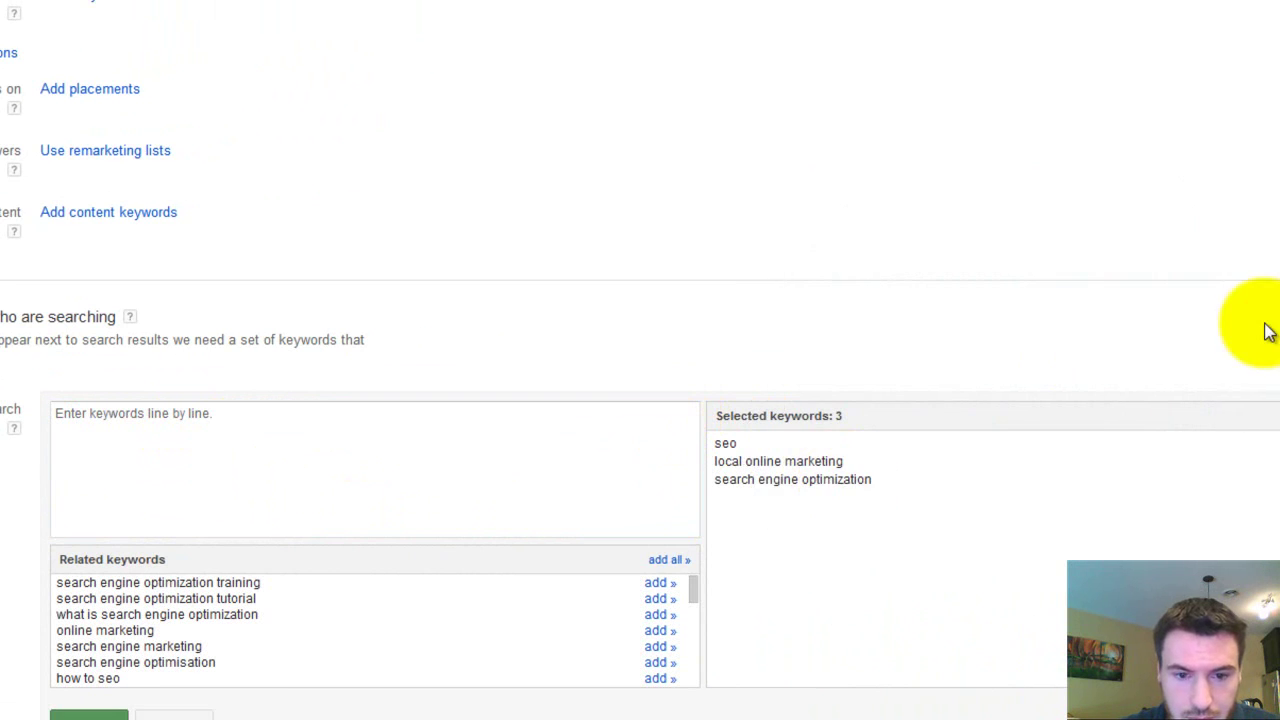
scroll(760, 270, "down", 2)
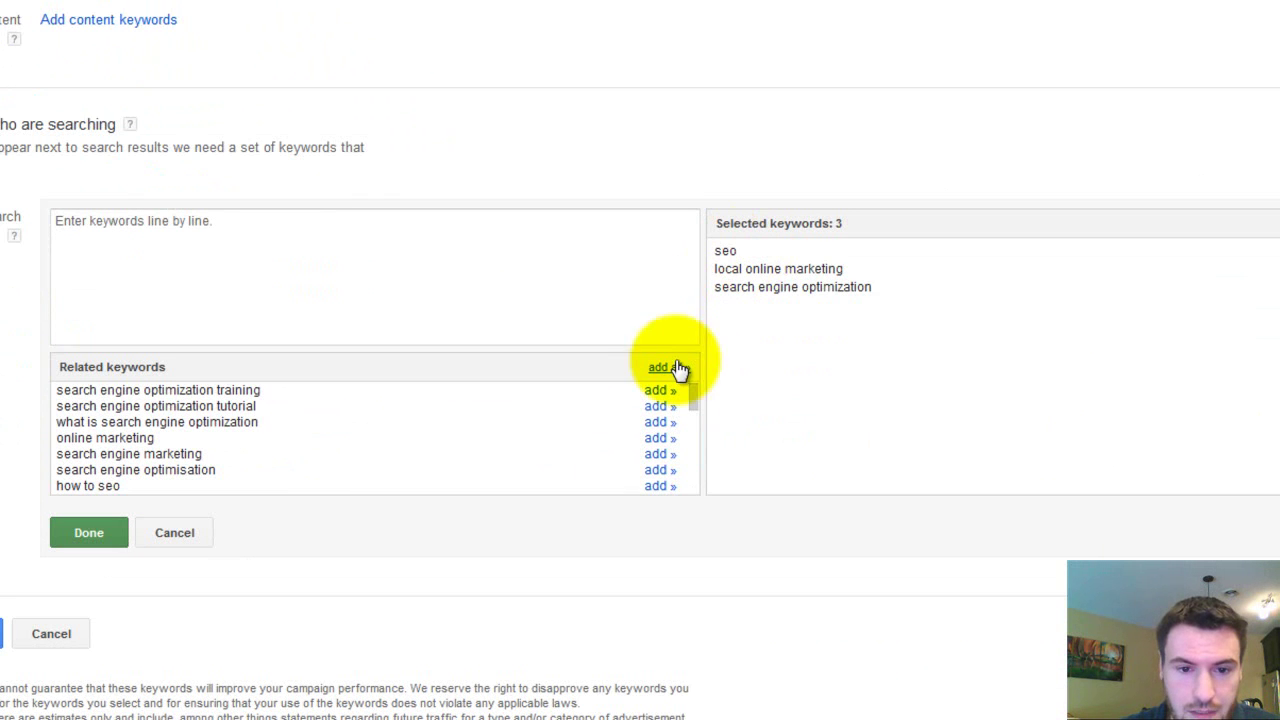
left_click(663, 393)
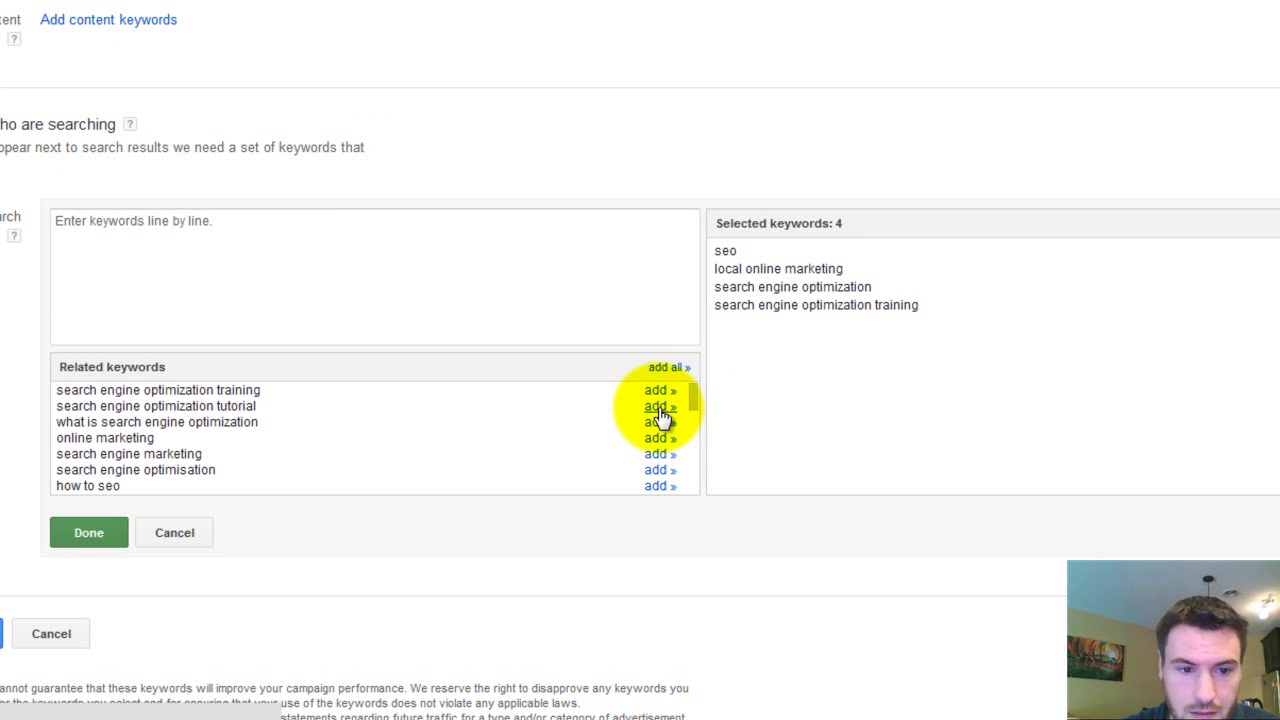
left_click(660, 407)
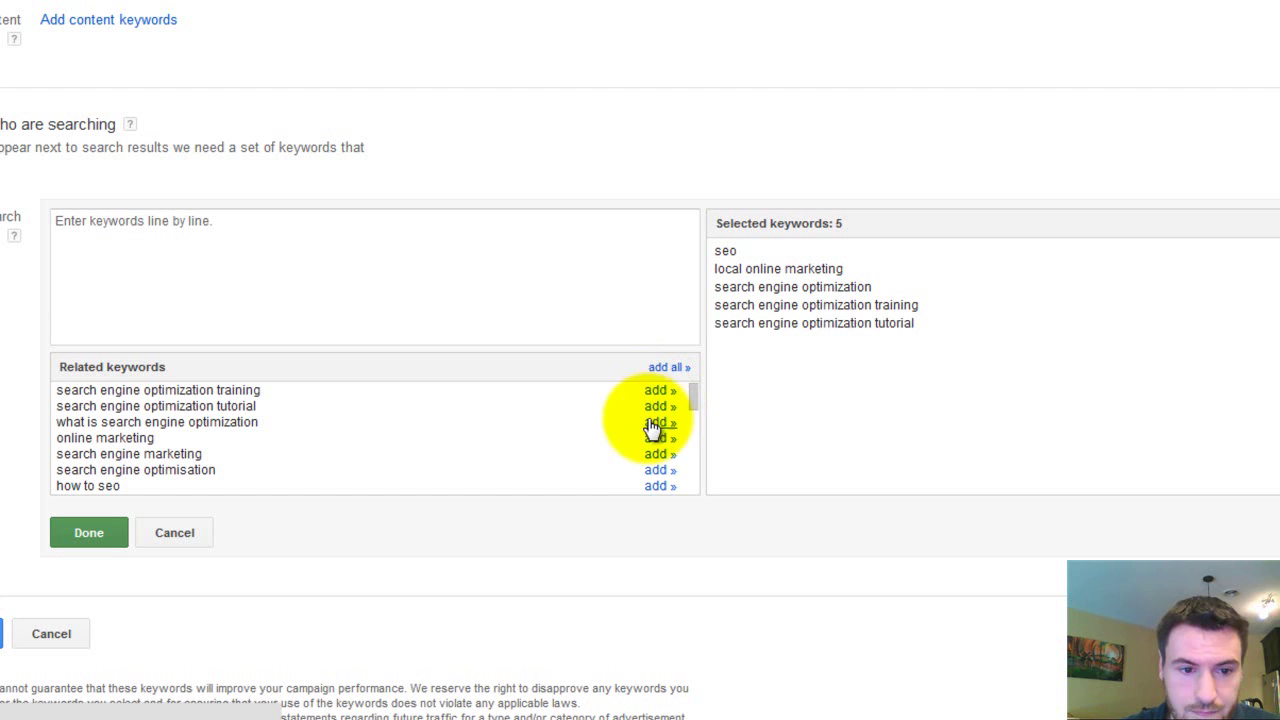
left_click_drag(697, 403, 698, 410)
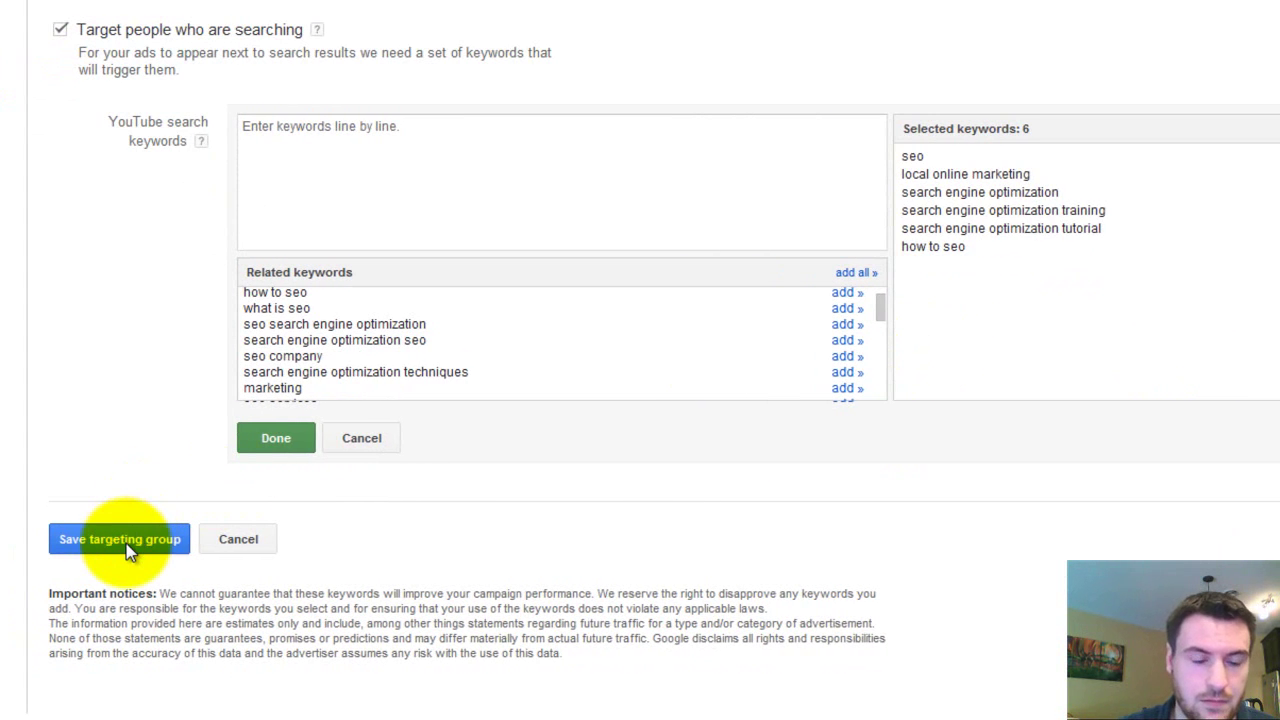
Step: Save the targeting group so Testing 1's Local SEO ad shows as Not yet serving
left_click(127, 545)
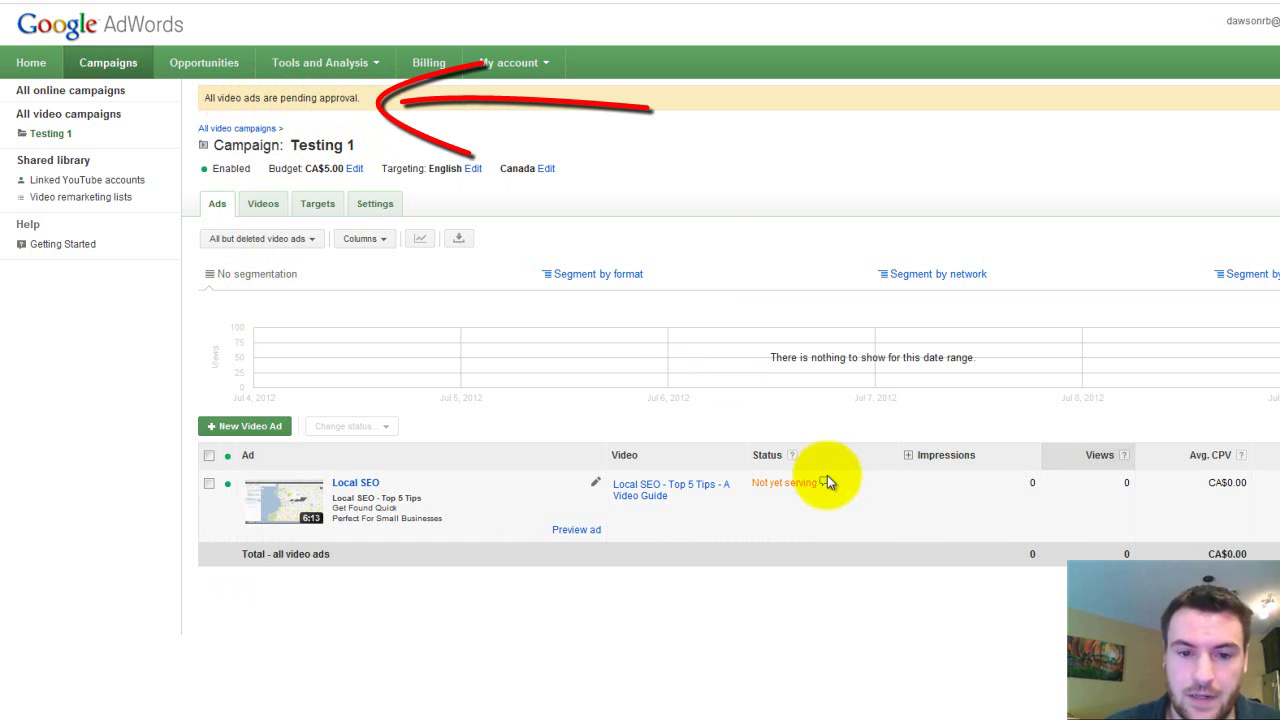
mouse_move(825, 483)
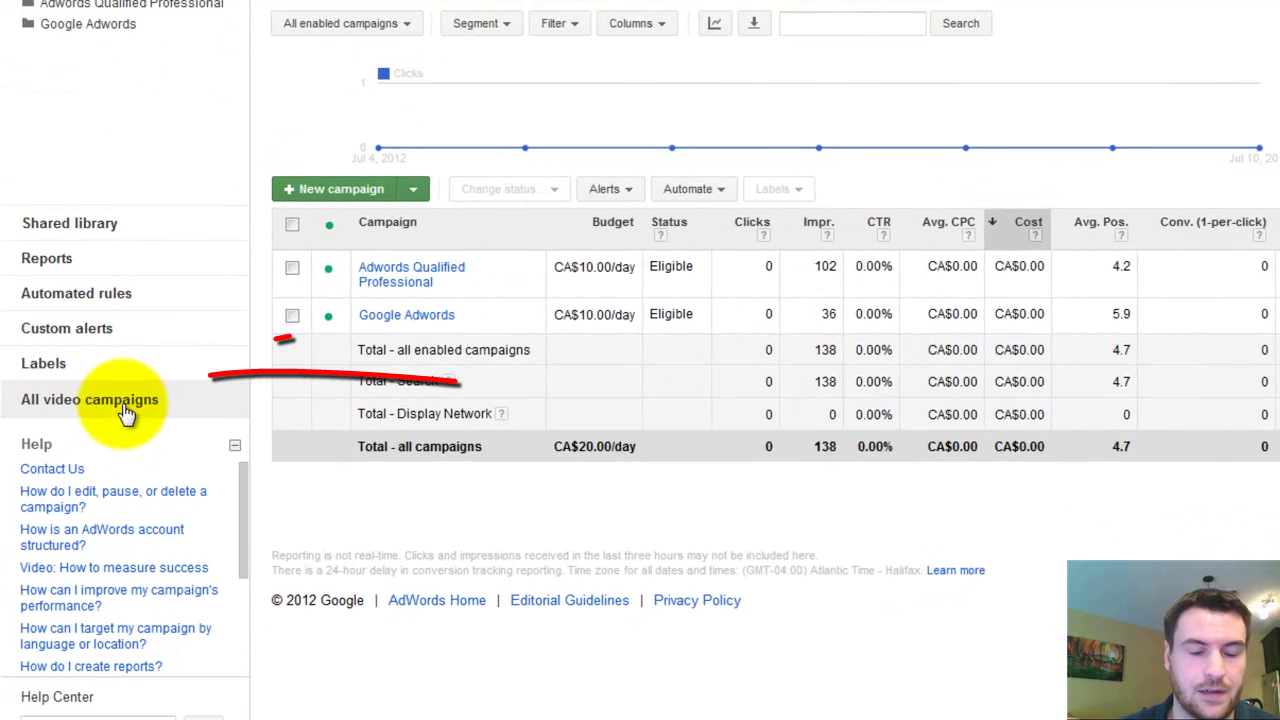
Step: Open All video campaigns and step through the Ads, Videos and Targets lists to Targeting group 1
left_click(125, 410)
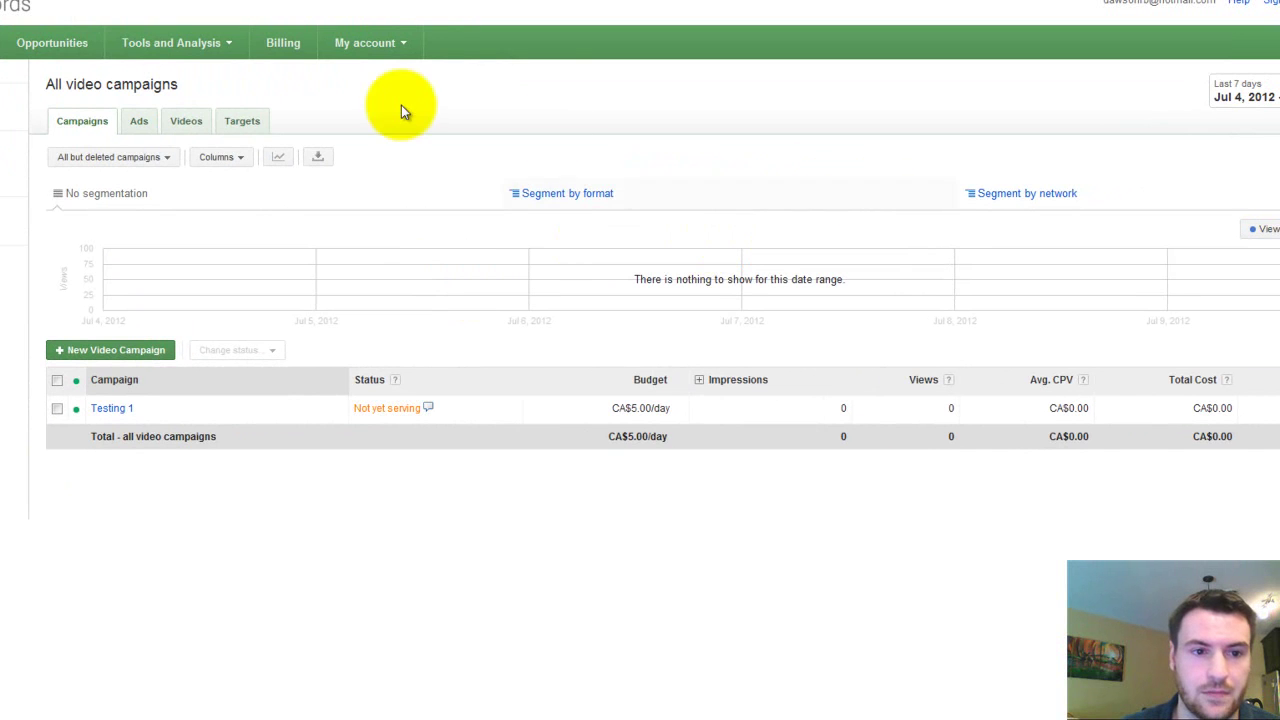
left_click(147, 122)
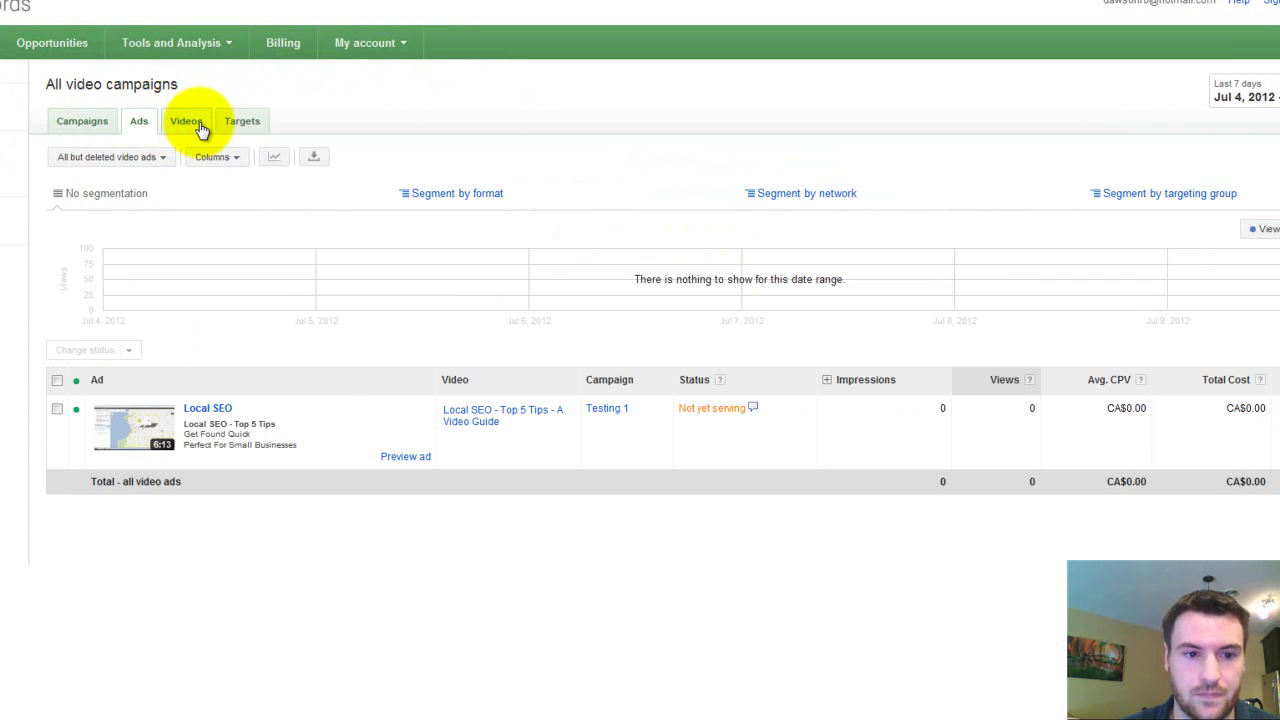
left_click(199, 124)
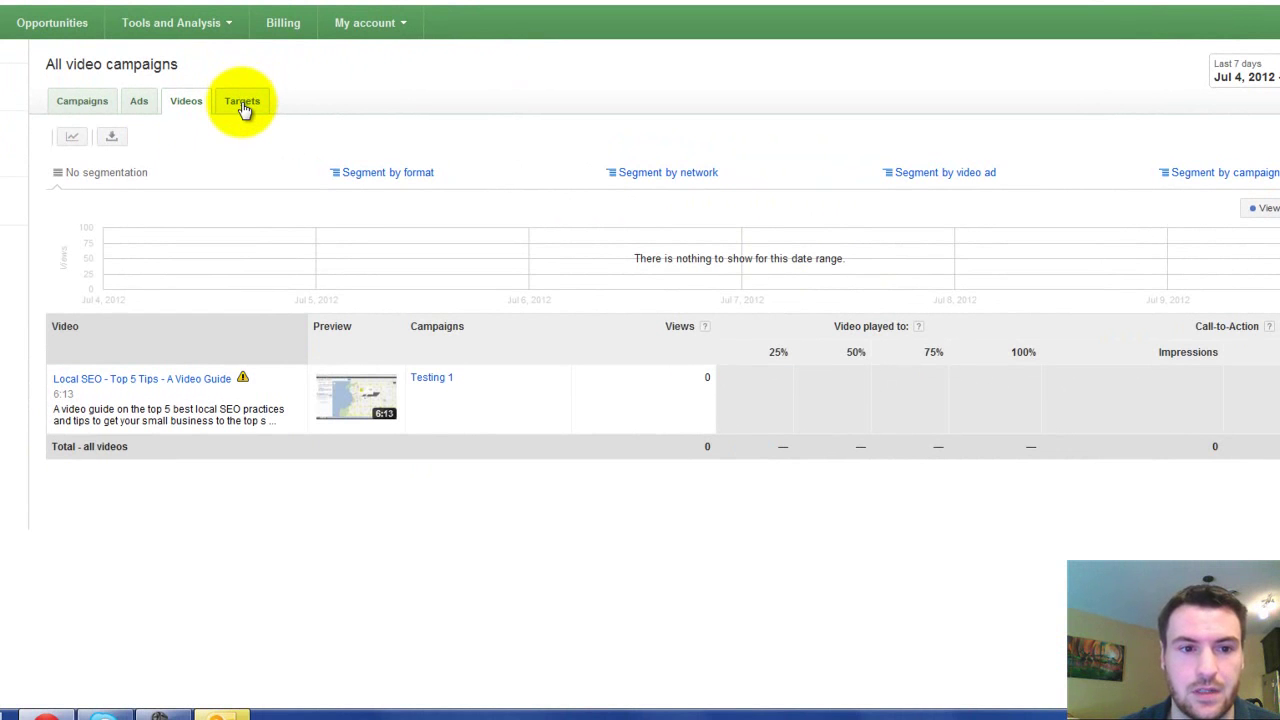
left_click(245, 107)
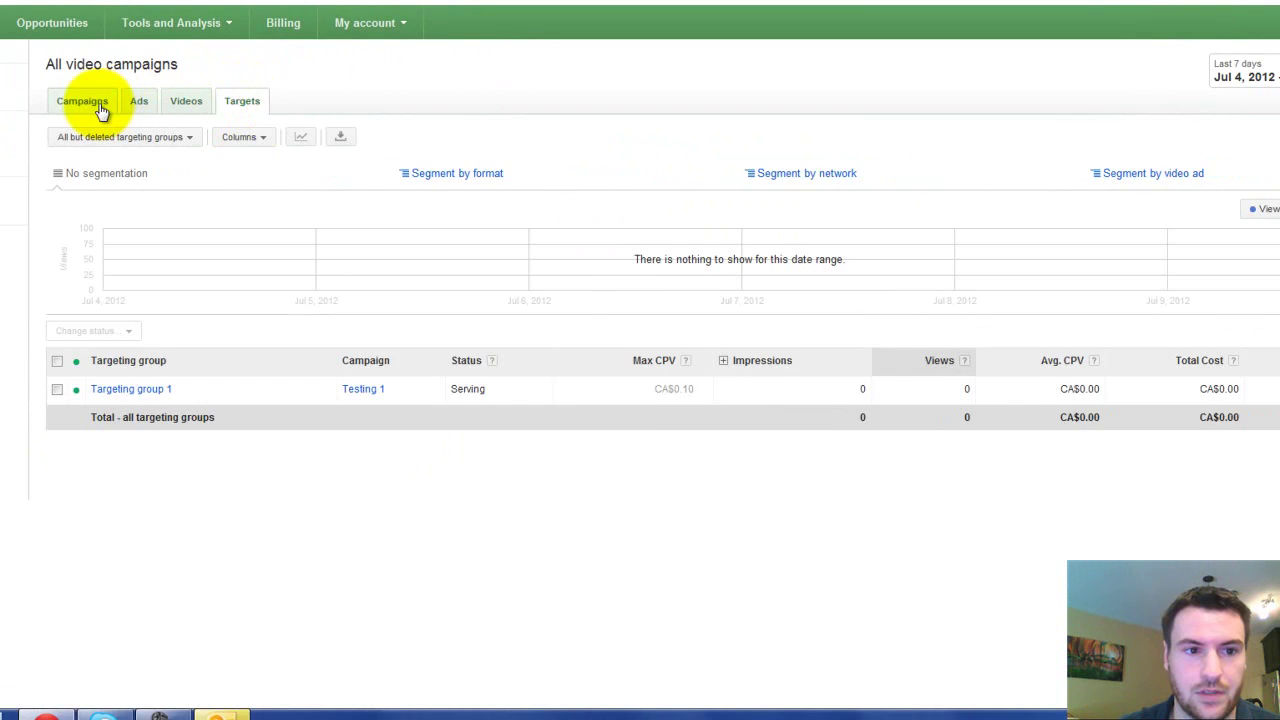
left_click(101, 111)
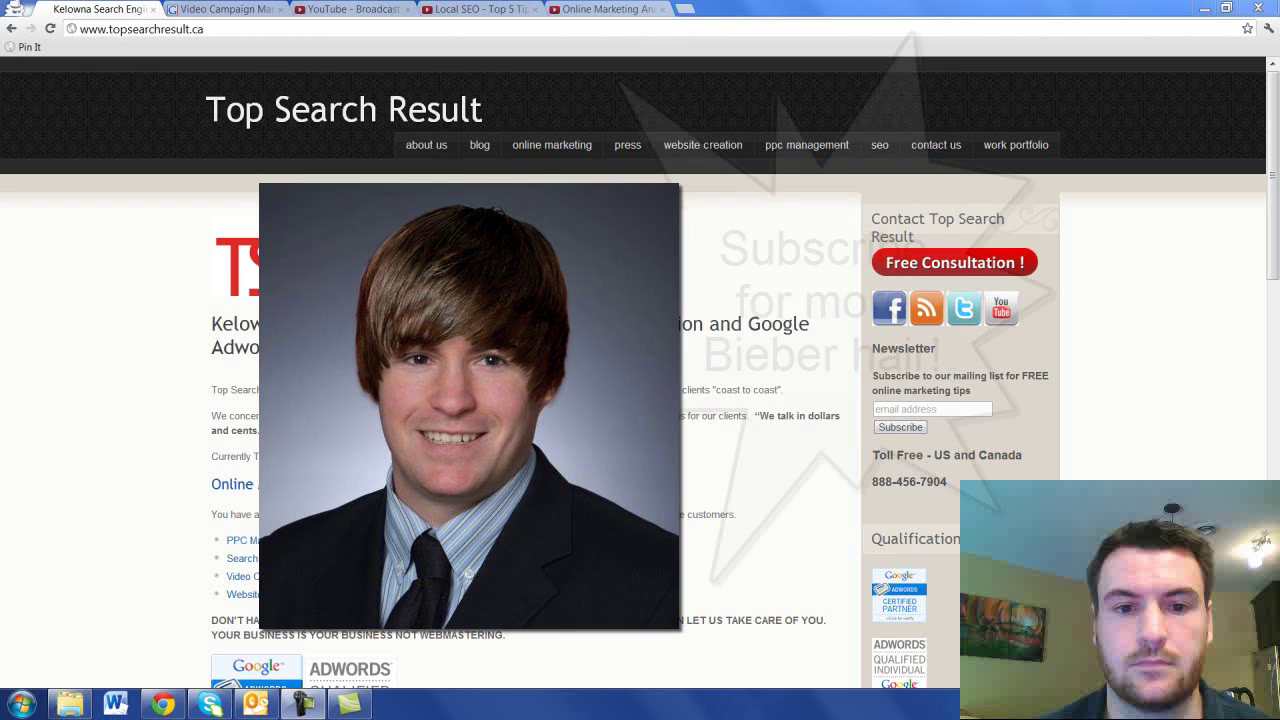